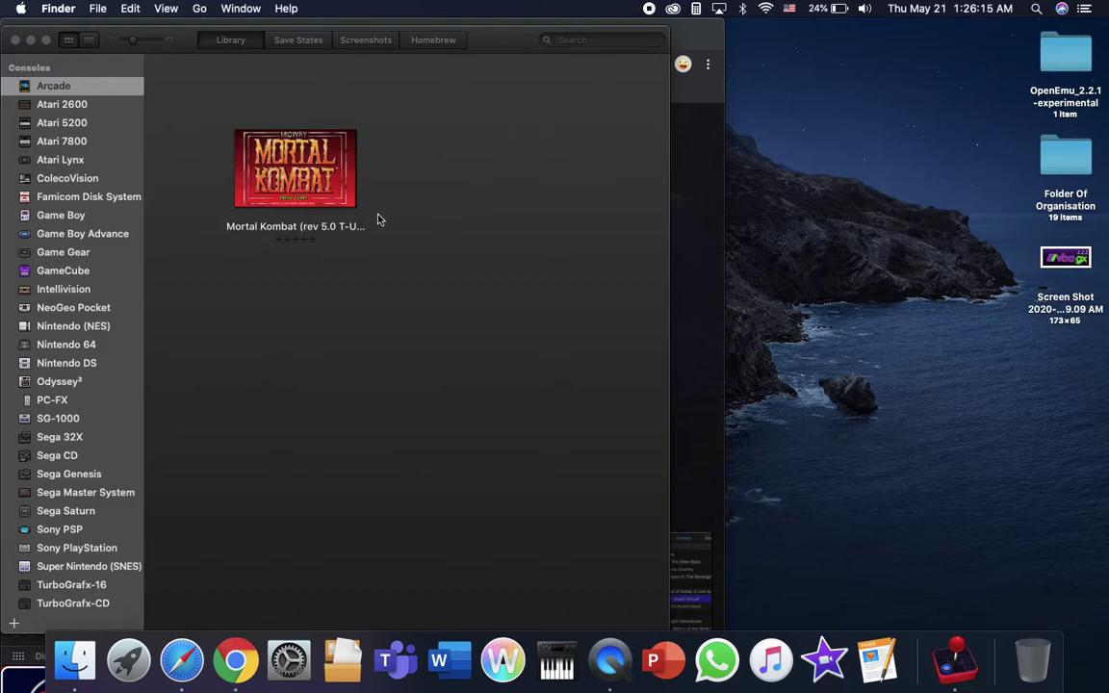
# Step: Turn the Arcade library off and back on in the OpenEmu library preferences
pyautogui.click(287, 84)
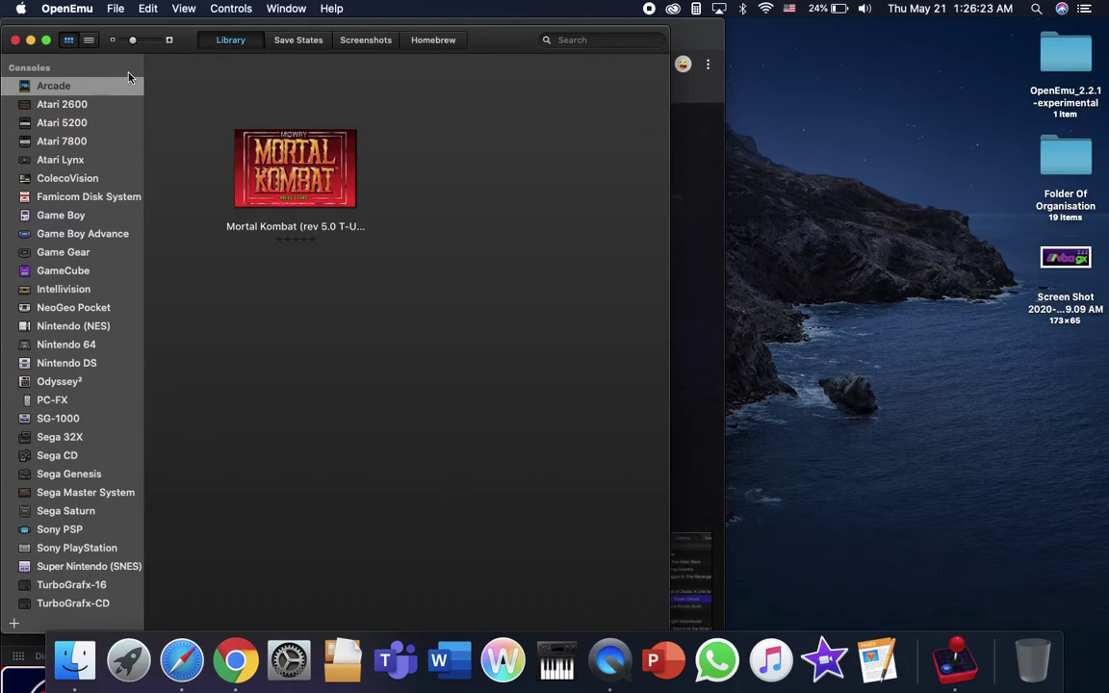
pyautogui.click(80, 12)
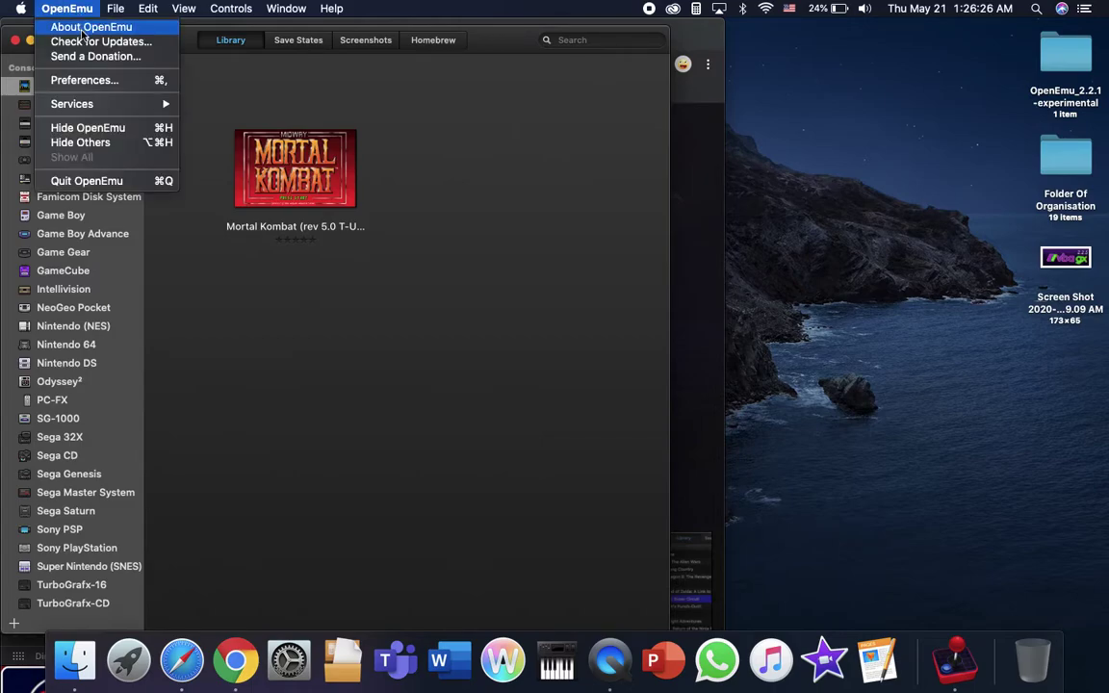
pyautogui.click(159, 85)
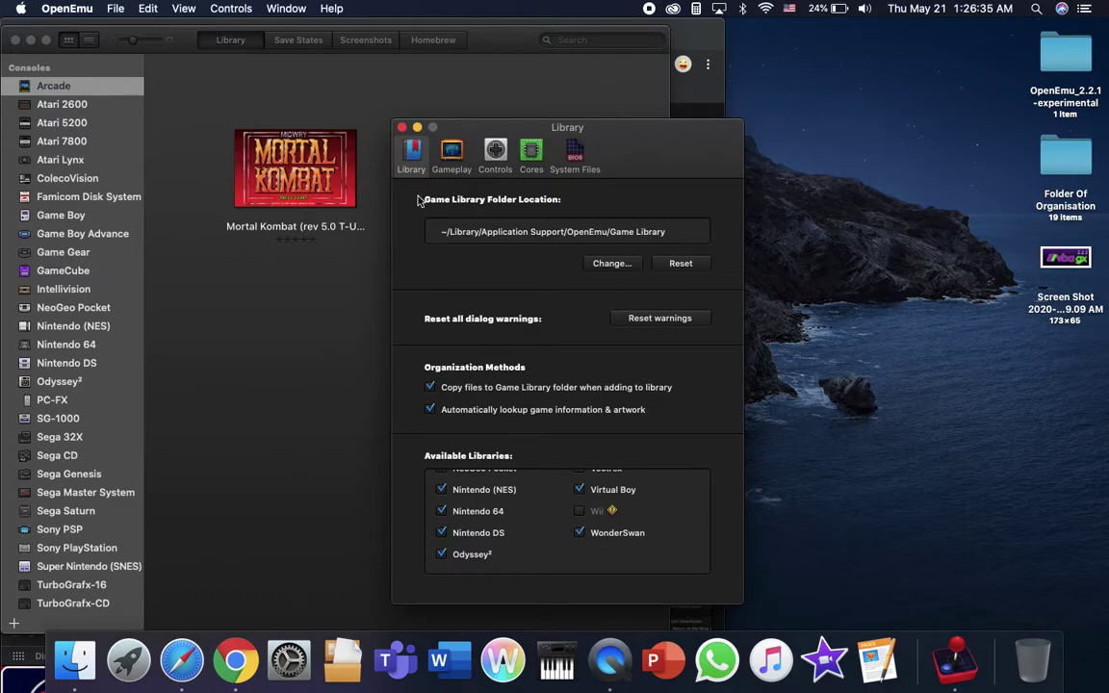
pyautogui.scroll(10, 457, 490)
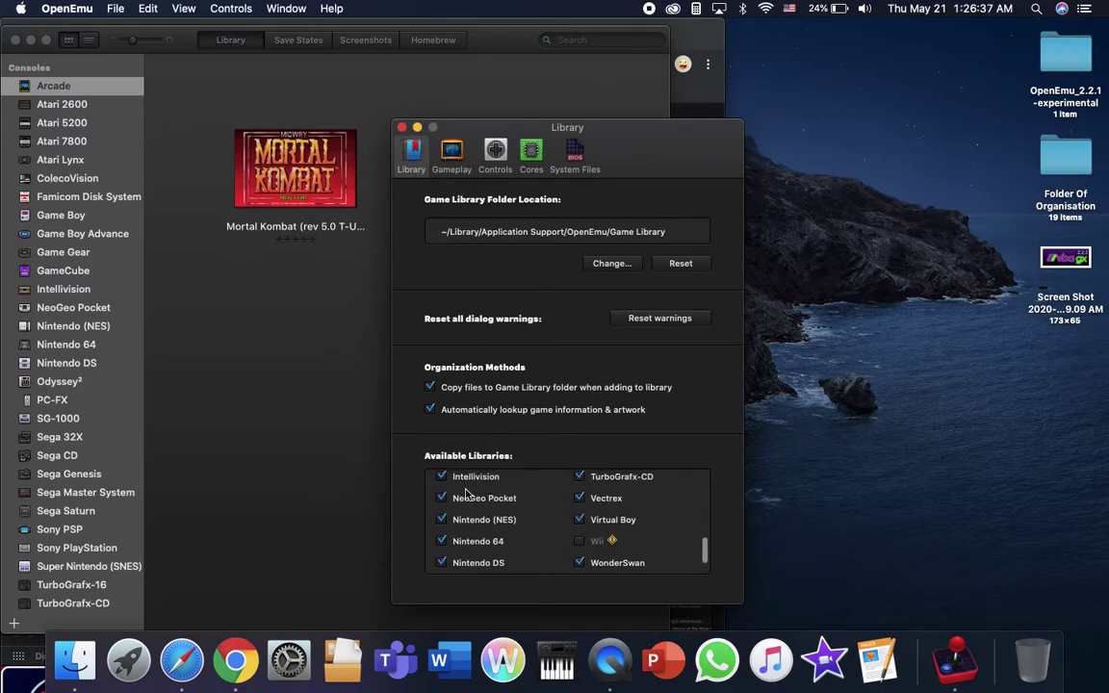
pyautogui.click(442, 482)
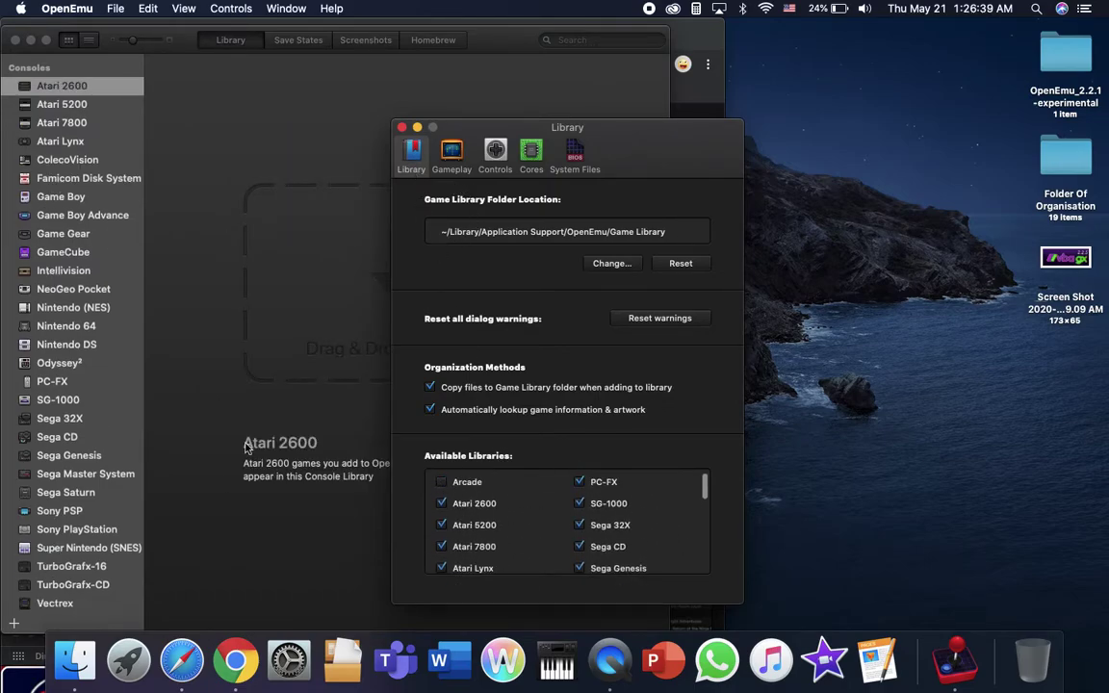
pyautogui.click(442, 482)
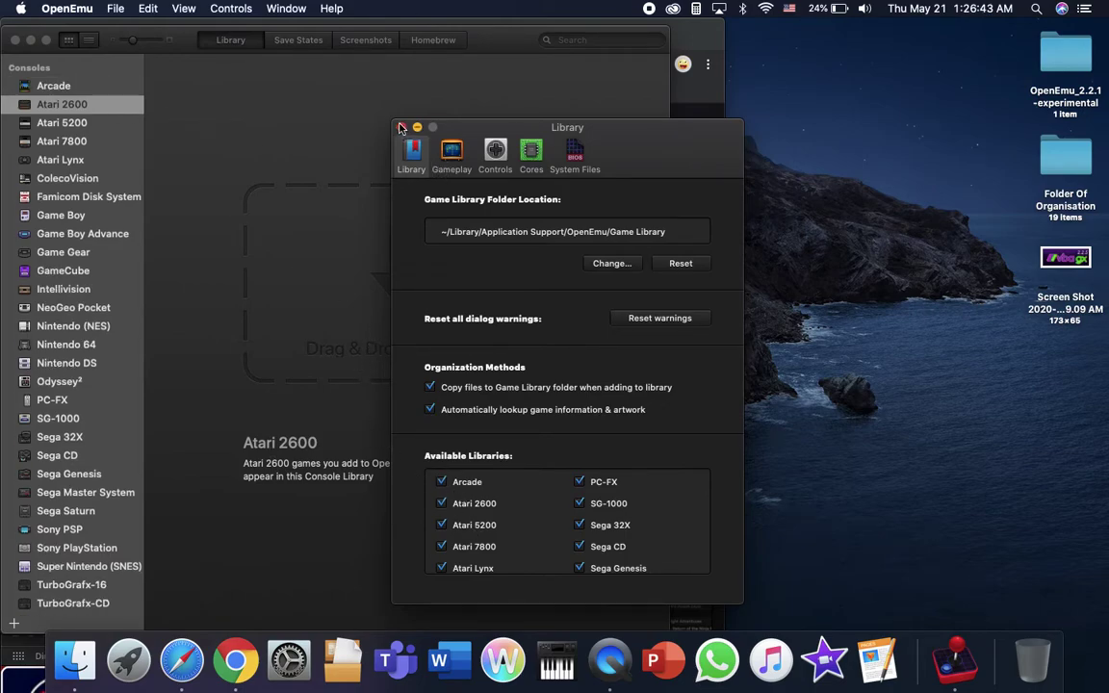
pyautogui.press('super+w')
# Step: Play Mortal Kombat from the Arcade library without continuing the last game, and stop the emulation
pyautogui.click(63, 89)
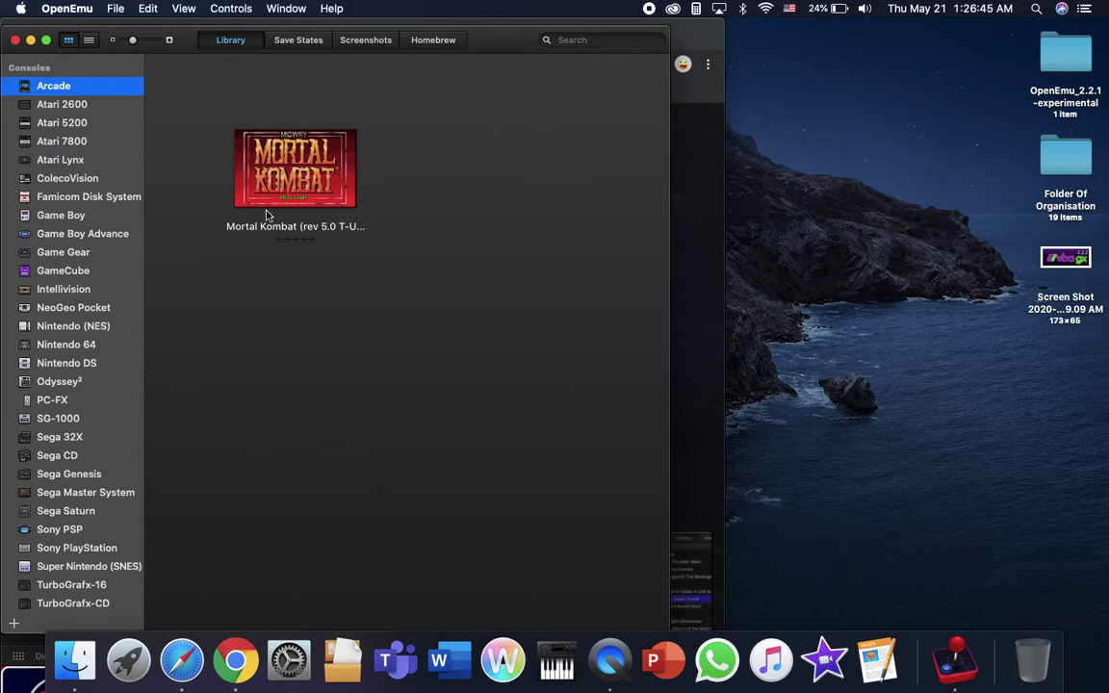
pyautogui.doubleClick(258, 178)
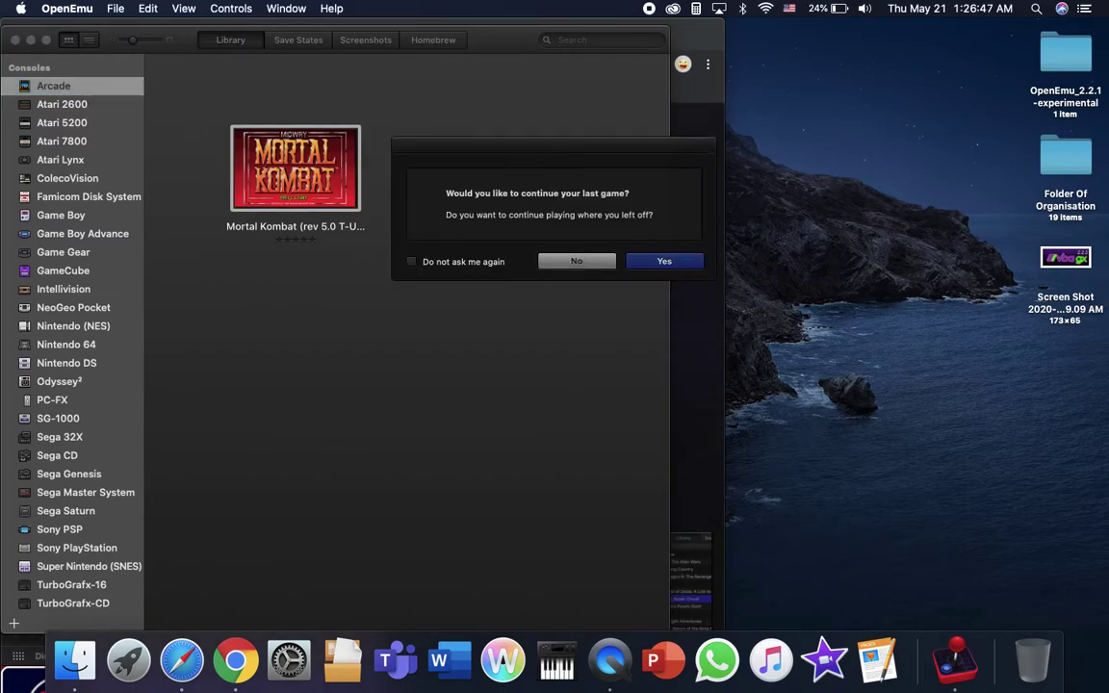
pyautogui.click(567, 262)
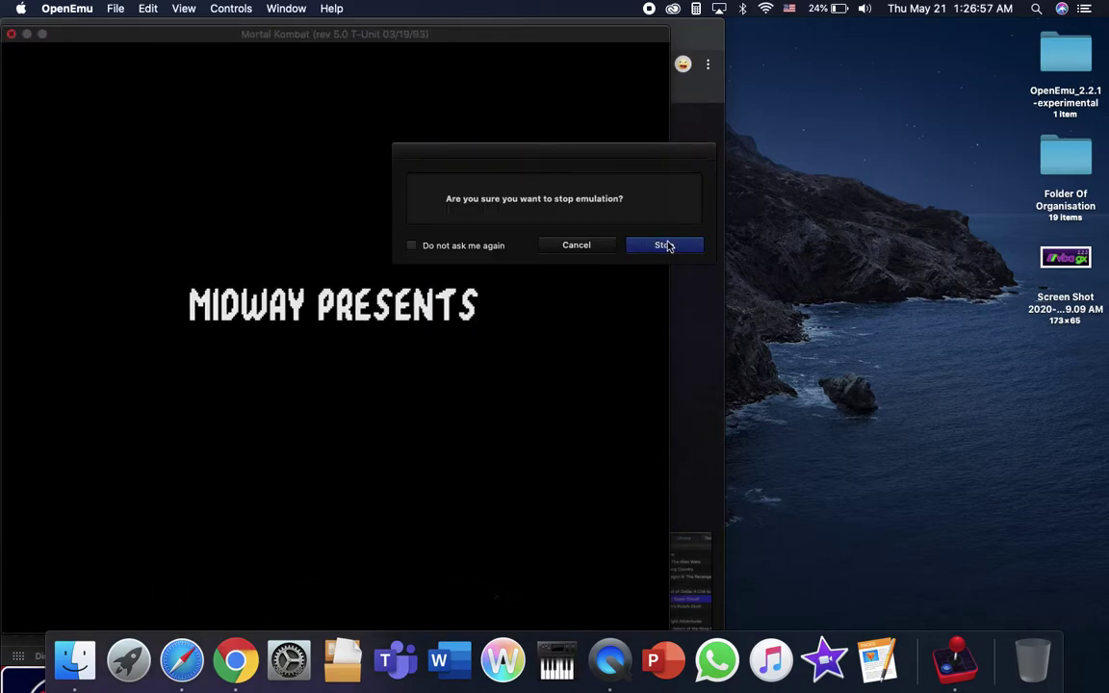
pyautogui.click(664, 245)
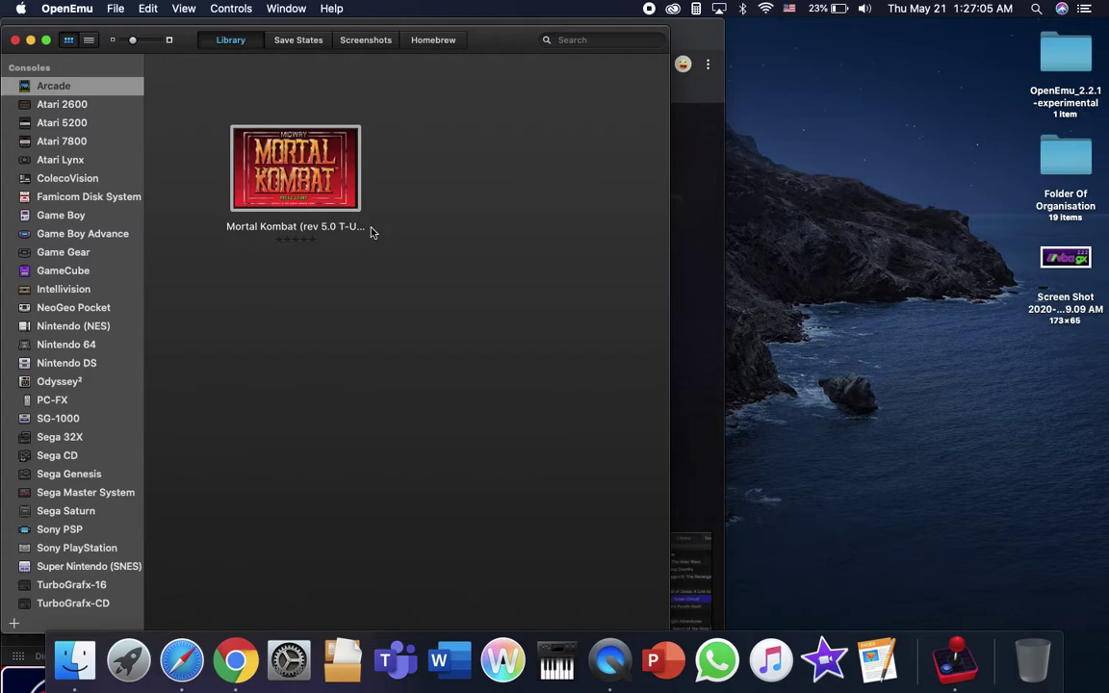
# Step: Copy the Mortal Kombat game file to the desktop and delete the game from the Arcade library
pyautogui.click(317, 177)
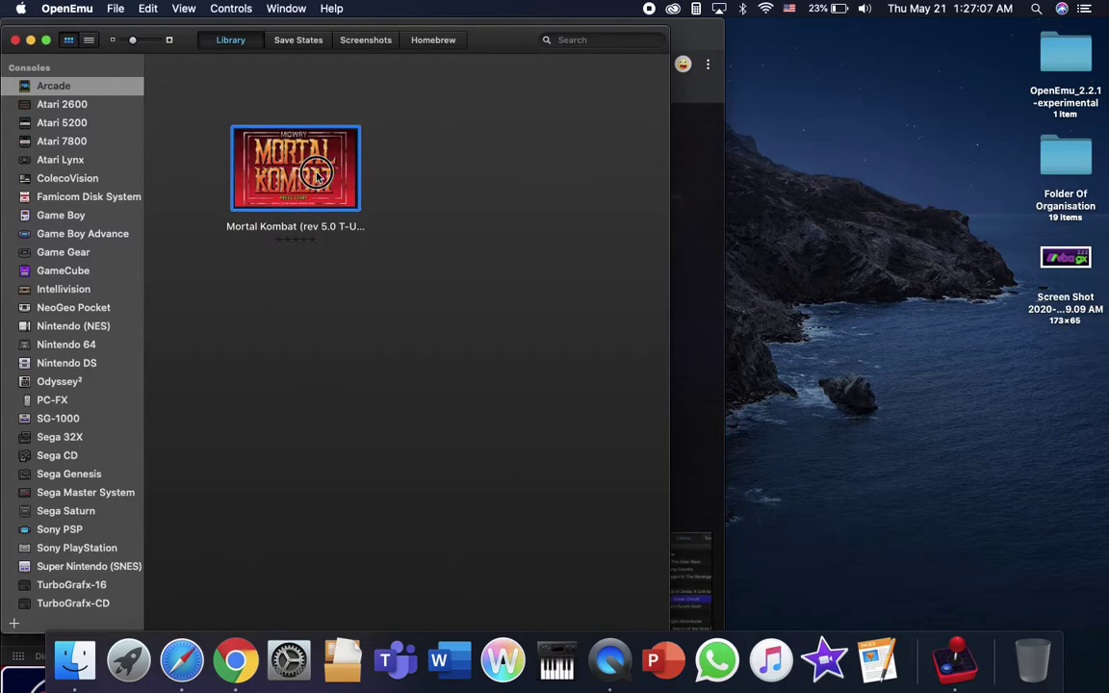
pyautogui.moveTo(316, 176); pyautogui.dragTo(758, 284)
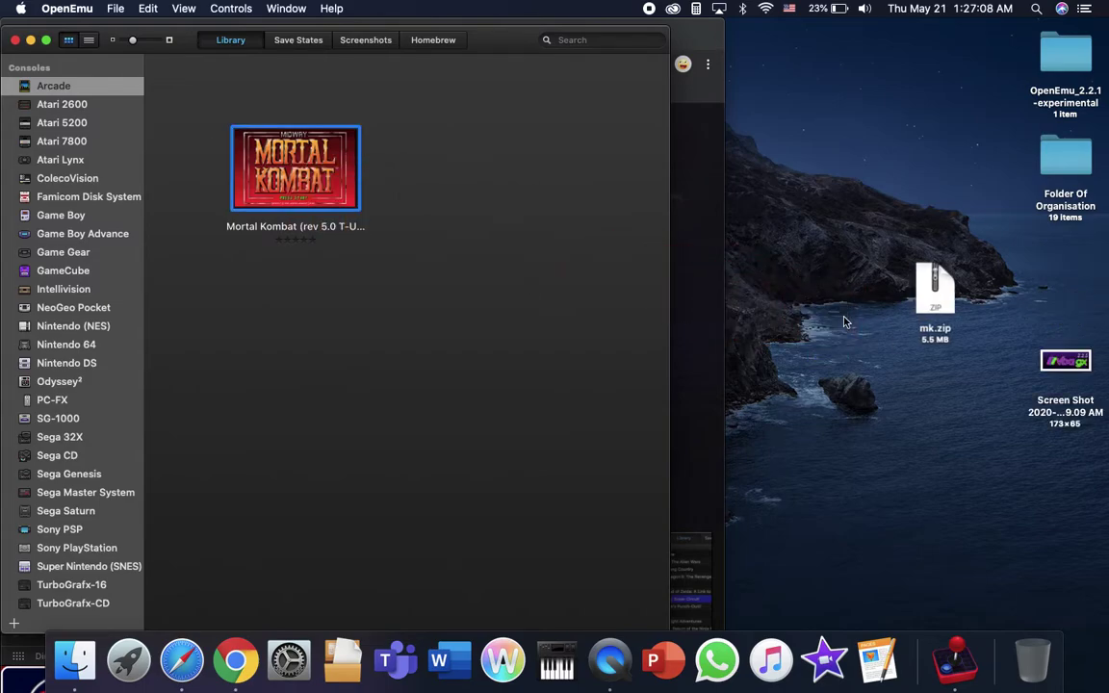
pyautogui.rightClick(271, 148)
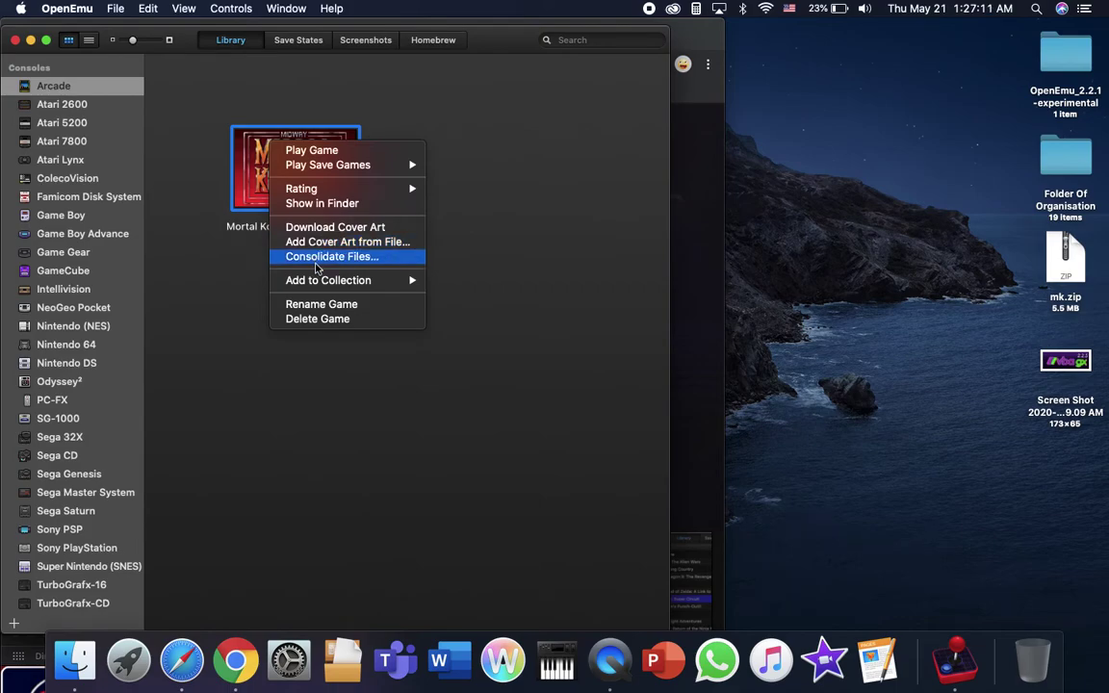
pyautogui.moveTo(317, 288)
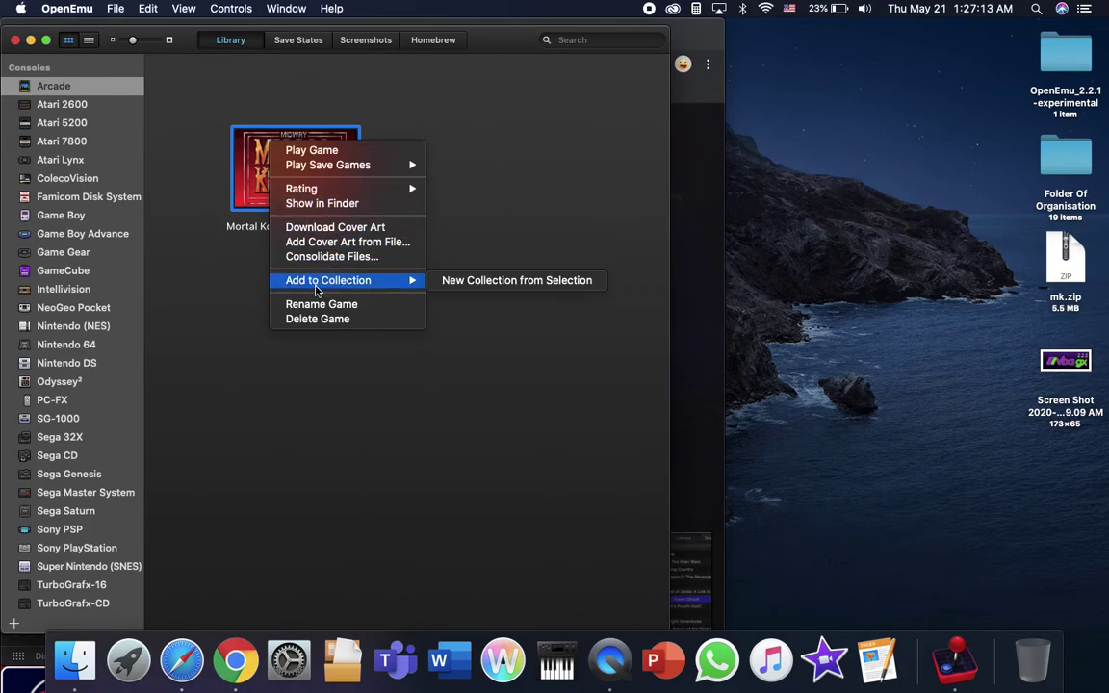
pyautogui.click(317, 319)
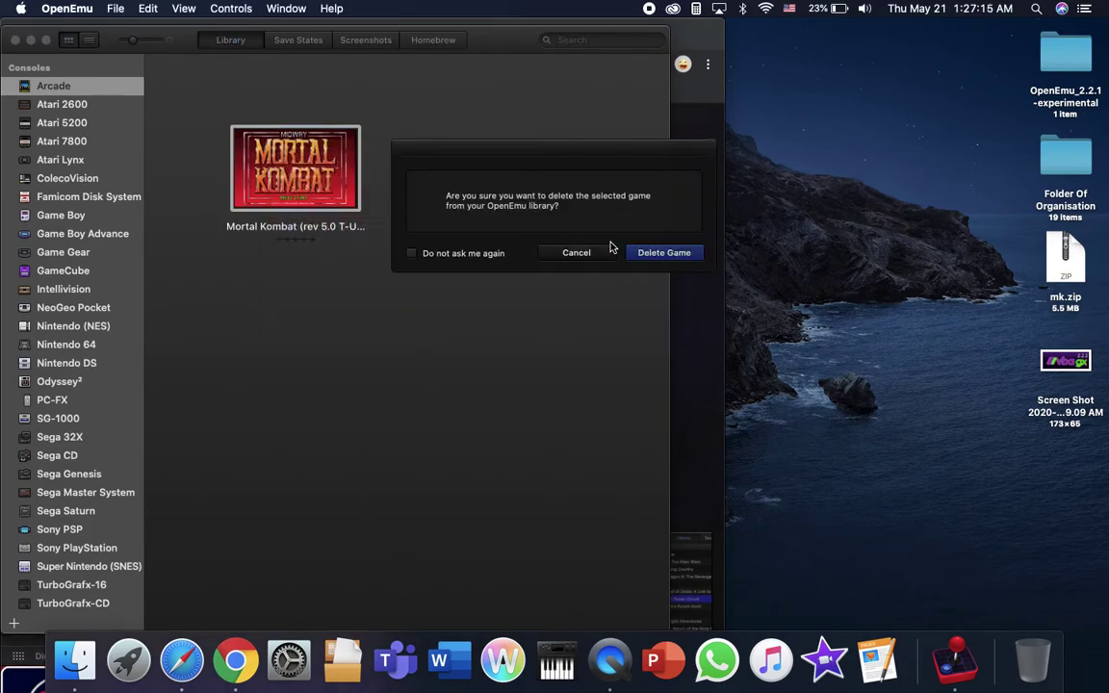
pyautogui.click(638, 254)
# Step: Add mk.zip from the desktop to the Arcade library
pyautogui.click(1066, 258)
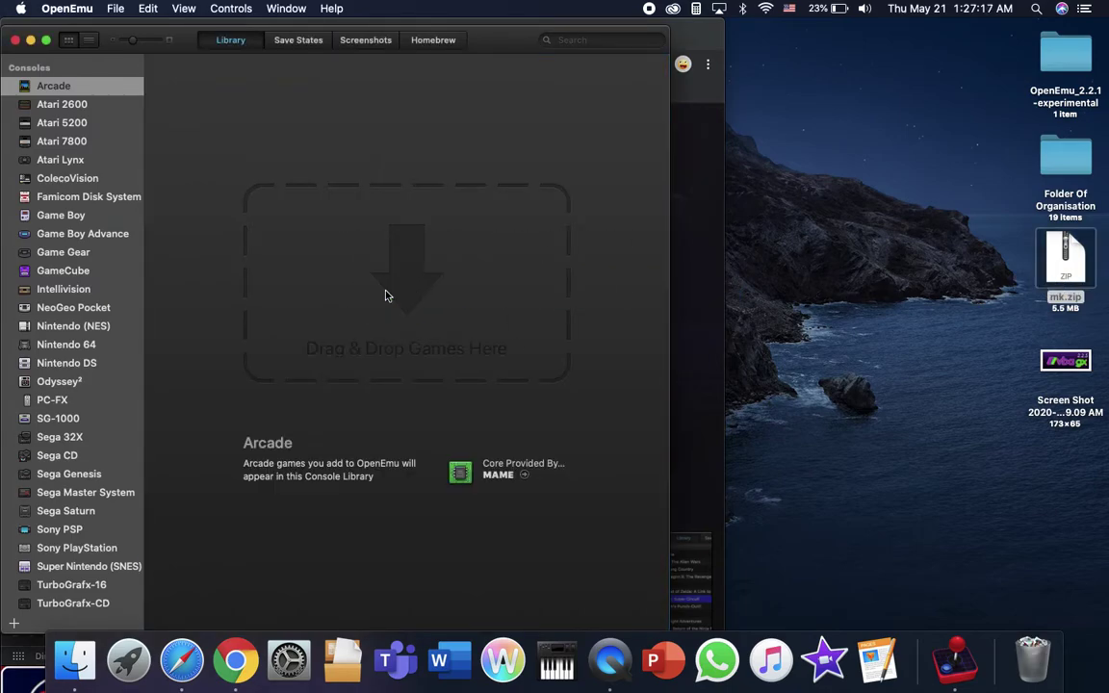
pyautogui.moveTo(385, 295); pyautogui.dragTo(404, 294)
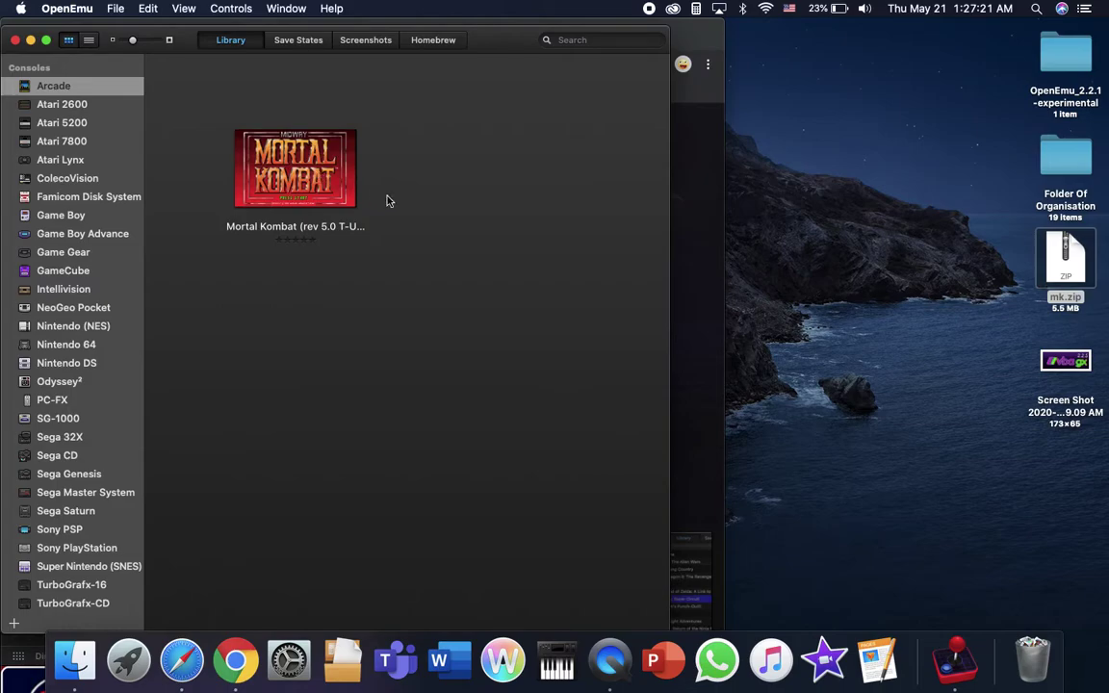
pyautogui.click(879, 334)
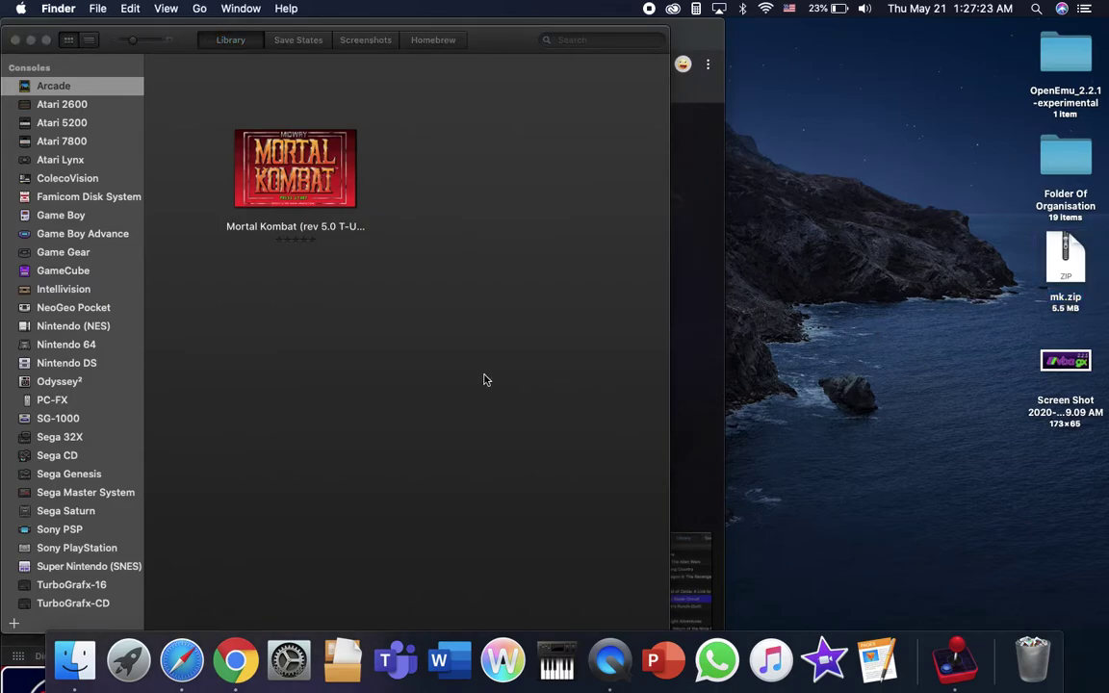
pyautogui.click(375, 360)
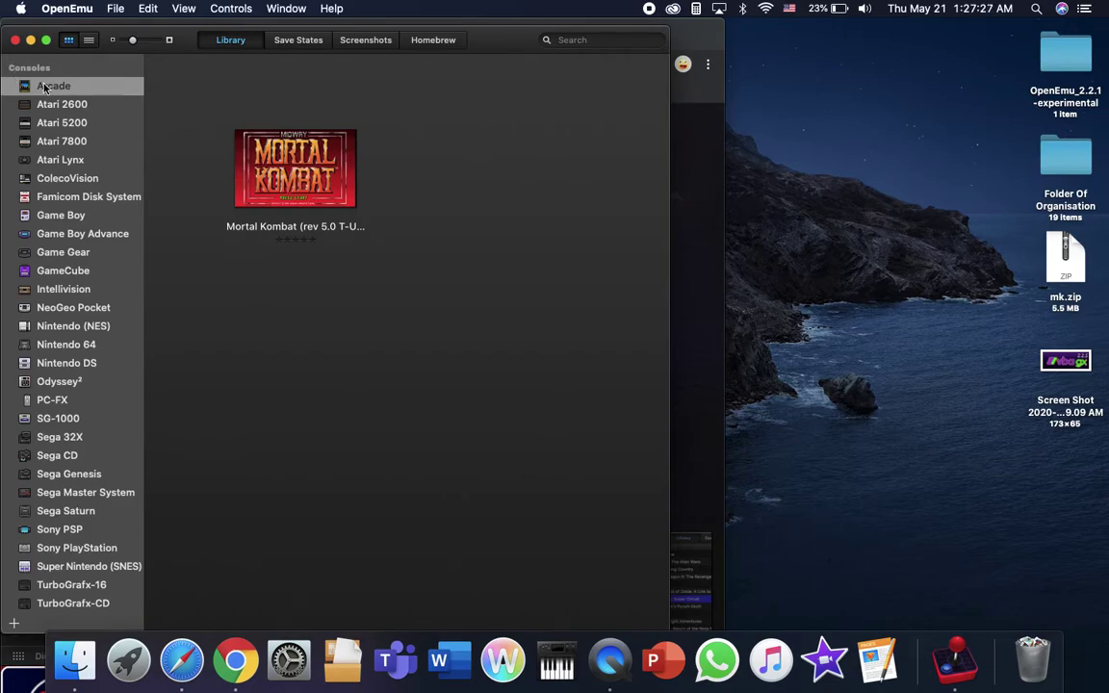
# Step: Close the game library, open the OpenEmu_2.2.1-experimental folder on the desktop and quit OpenEmu
pyautogui.click(14, 39)
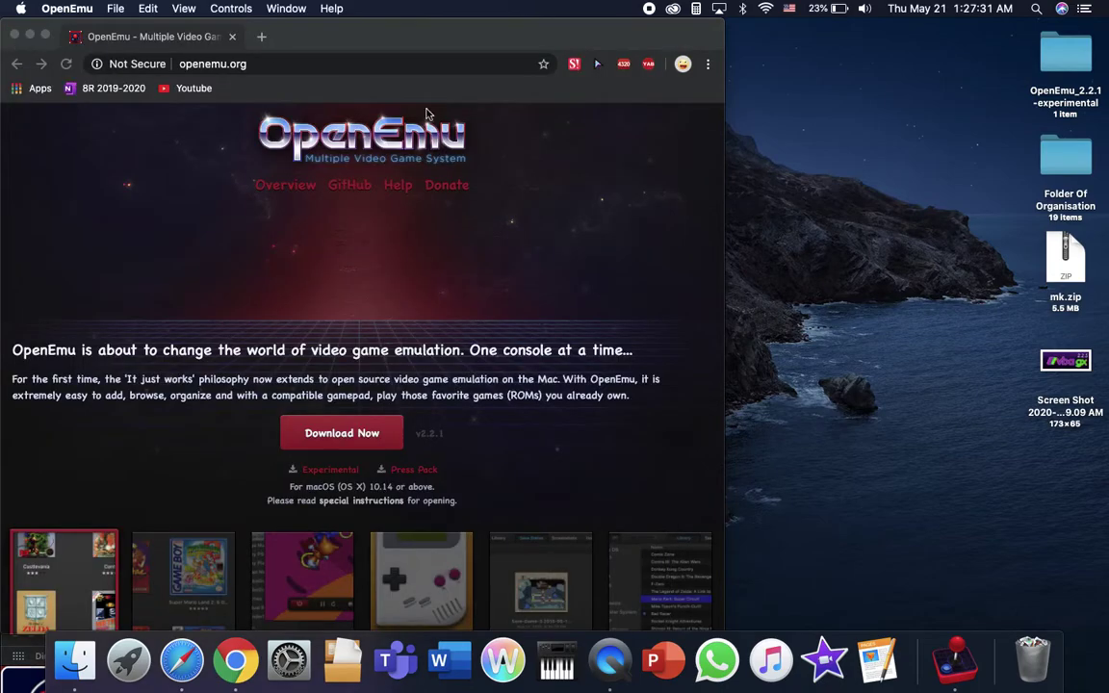
pyautogui.doubleClick(1075, 45)
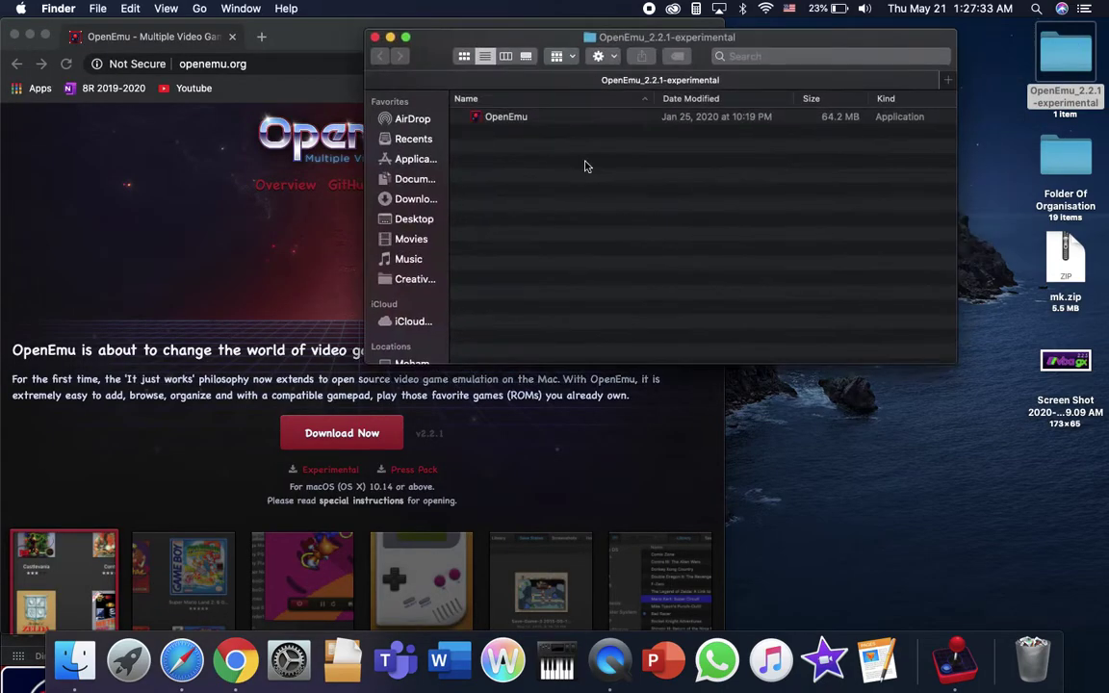
pyautogui.rightClick(948, 681)
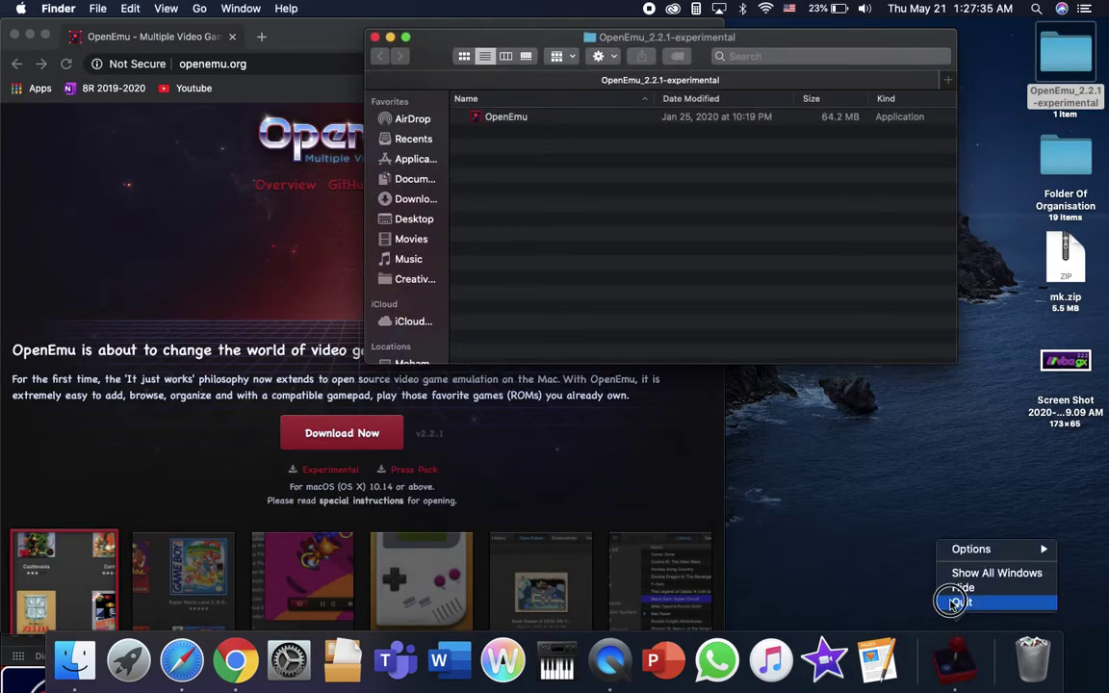
pyautogui.click(950, 599)
pyautogui.rightClick(528, 115)
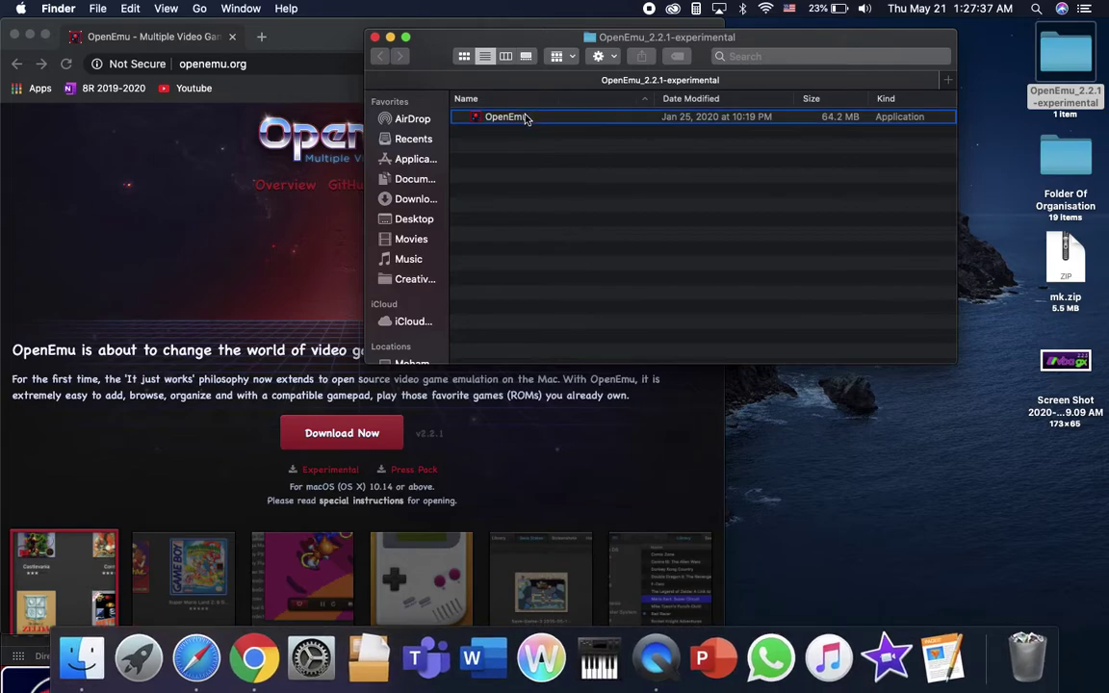
pyautogui.click(472, 146)
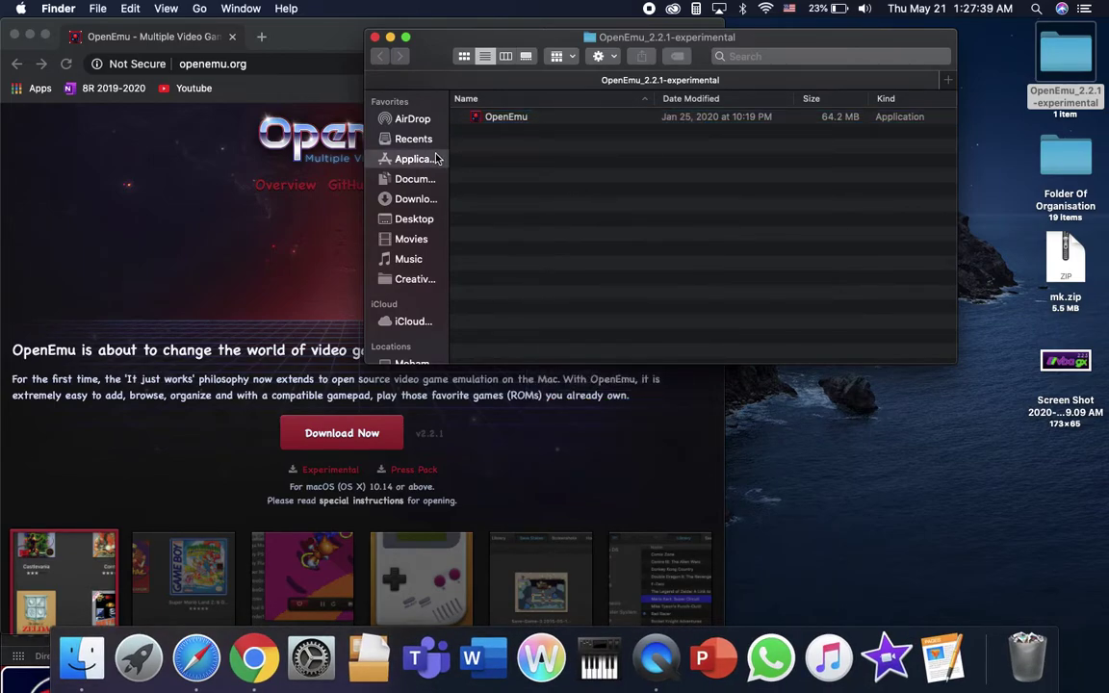
# Step: Move the OpenEmu application from the Applications folder to the Trash
pyautogui.click(424, 159)
pyautogui.scroll(-3, 577, 226)
pyautogui.scroll(2, 655, 231)
pyautogui.click(690, 164)
pyautogui.moveTo(690, 164); pyautogui.dragTo(1015, 642)
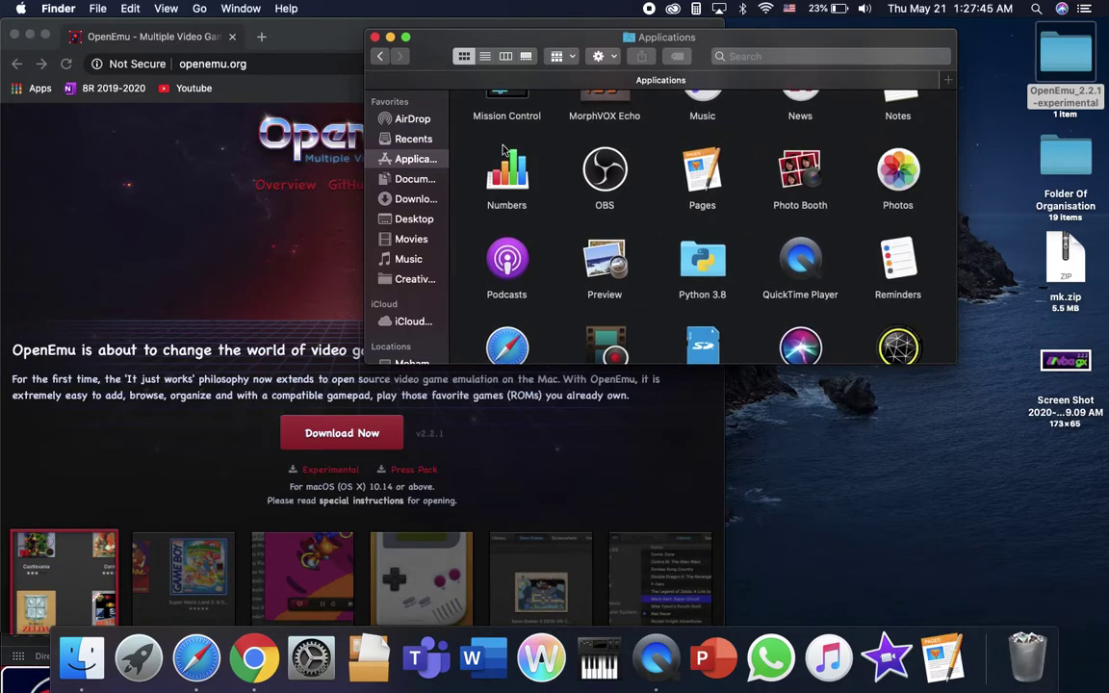
# Step: Show the package contents of OpenEmu in the OpenEmu_2.2.1-experimental folder and go to Contents/PlugIns/Systems
pyautogui.doubleClick(1064, 56)
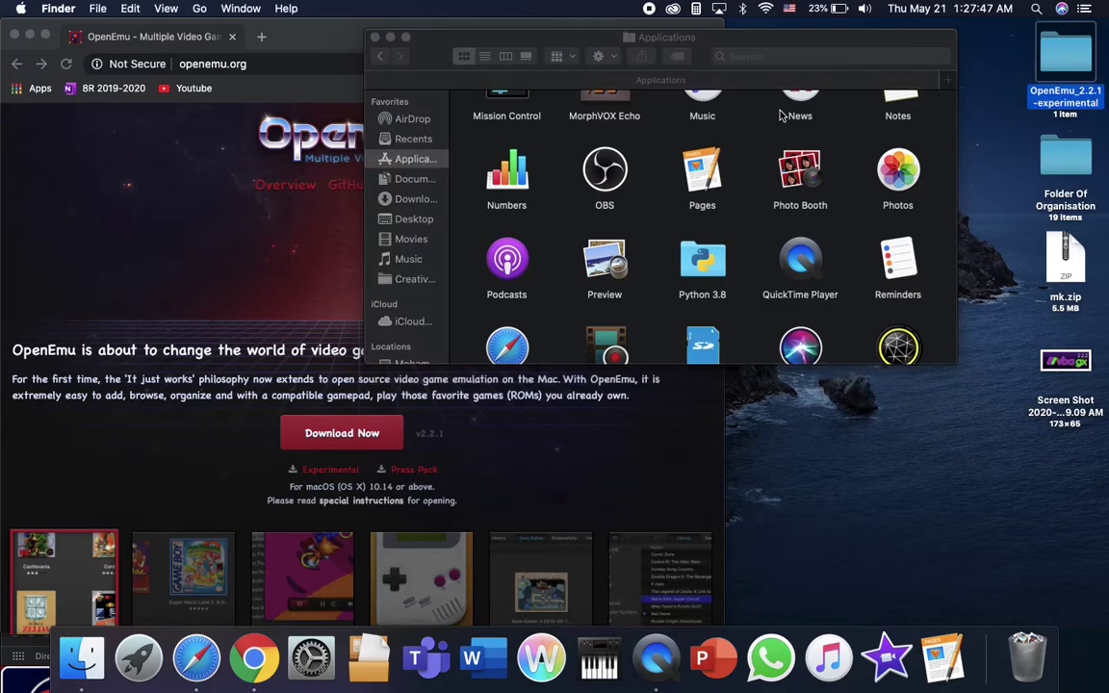
pyautogui.rightClick(770, 134)
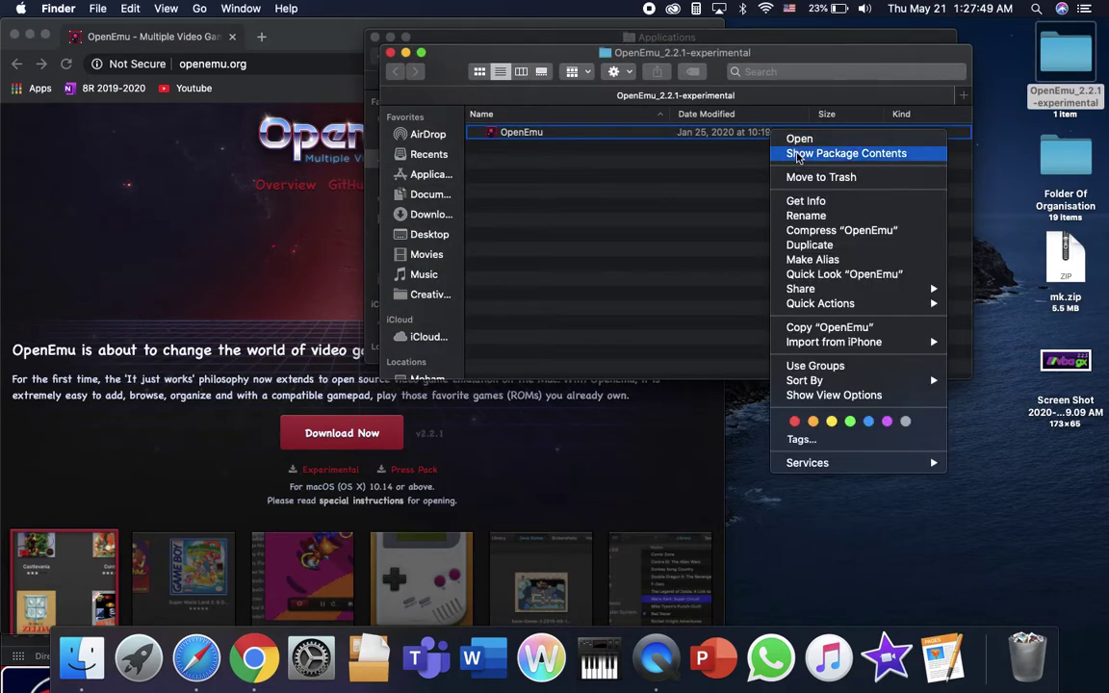
pyautogui.click(796, 154)
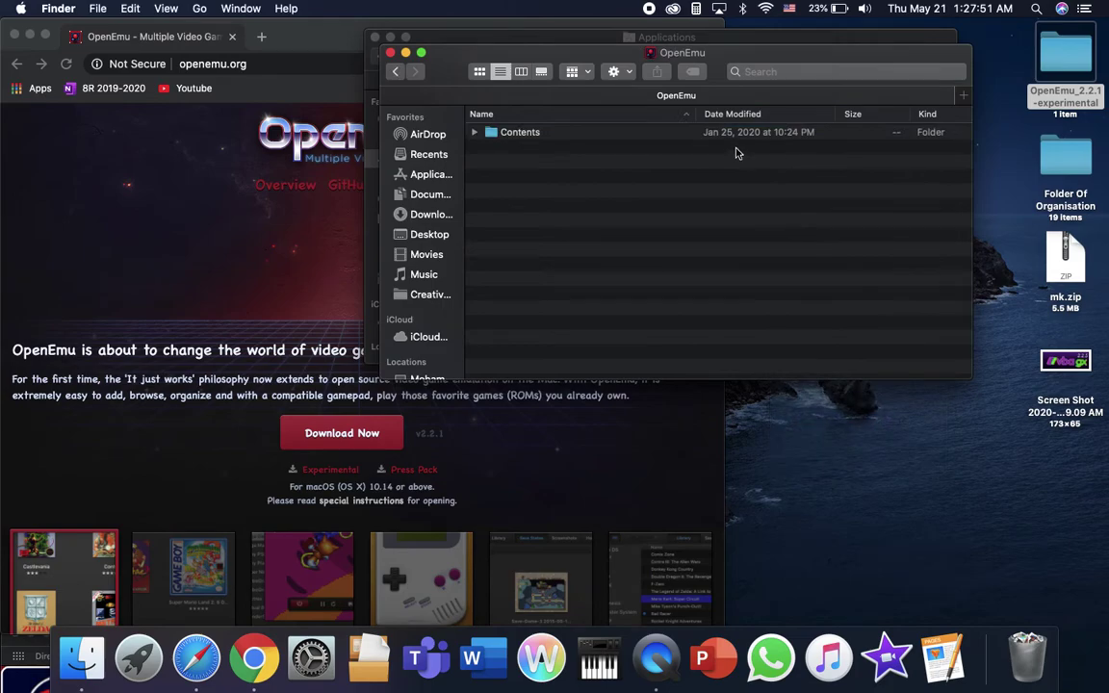
pyautogui.doubleClick(711, 131)
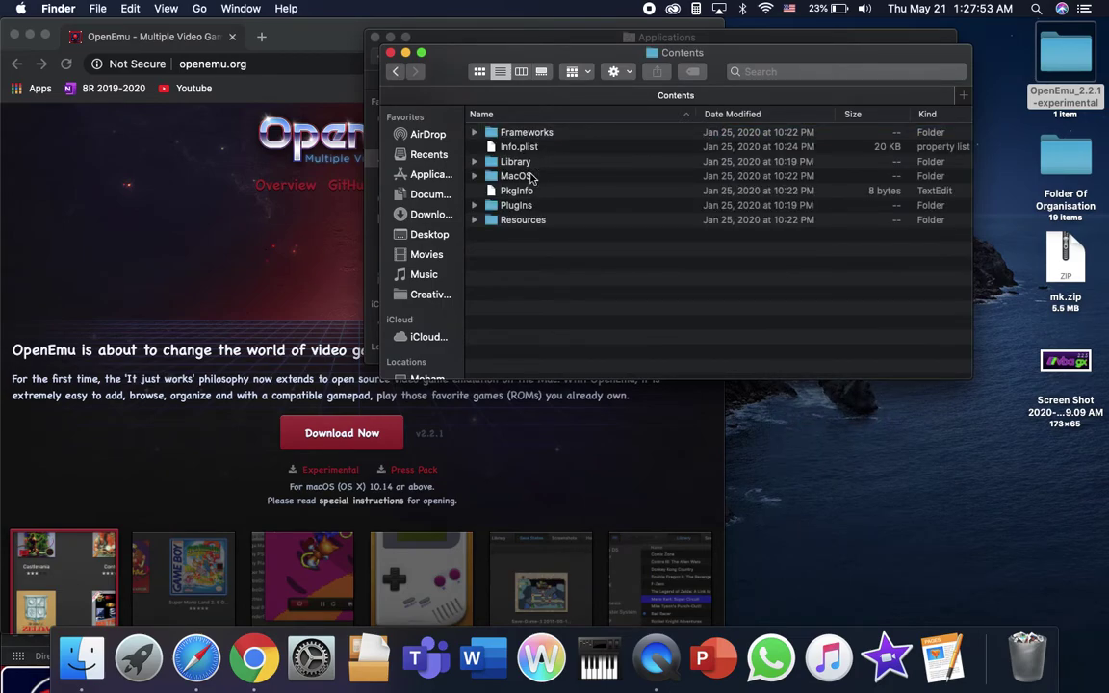
pyautogui.doubleClick(516, 205)
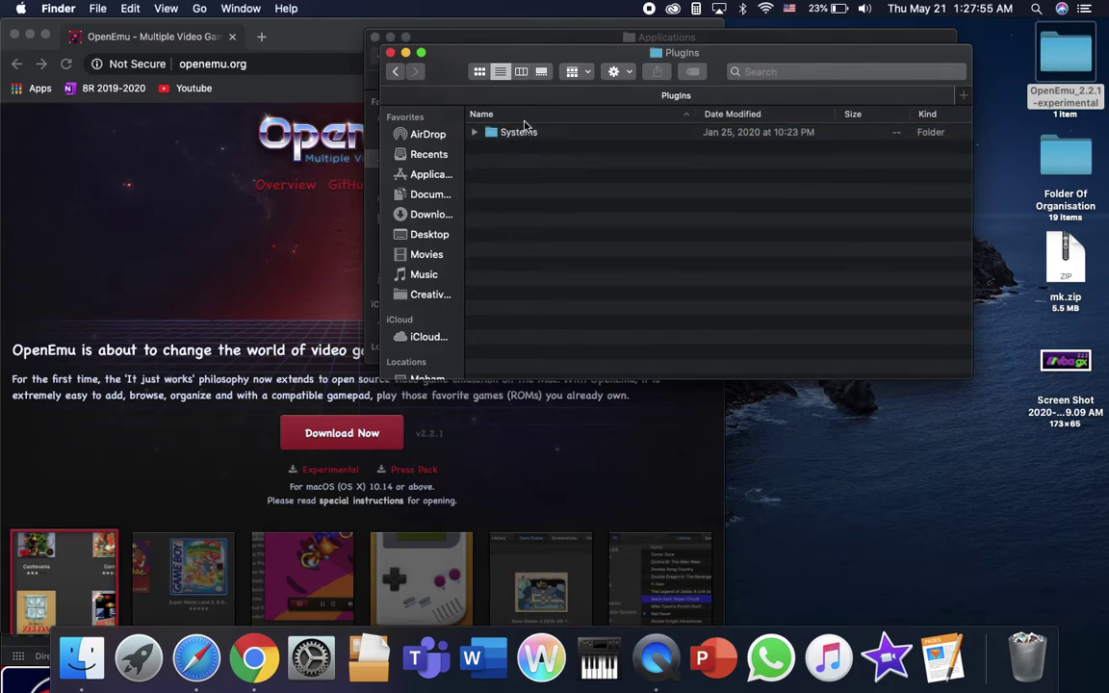
pyautogui.doubleClick(525, 132)
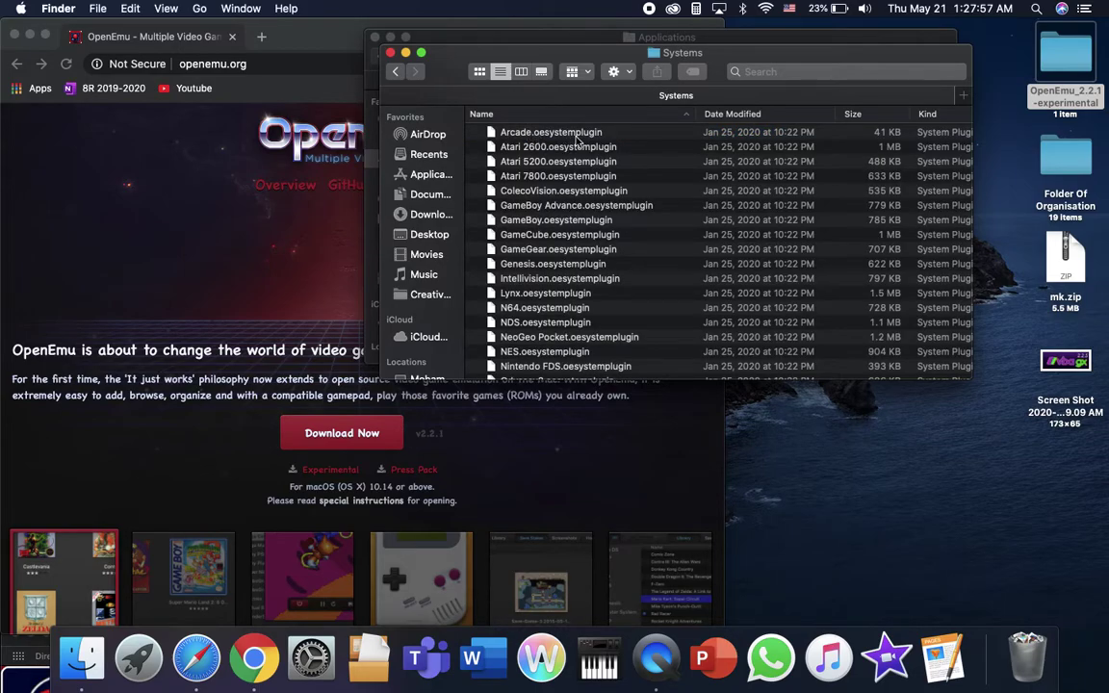
# Step: Move Arcade.oesystemplugin out of the Systems folder to the desktop and put it back
pyautogui.rightClick(573, 134)
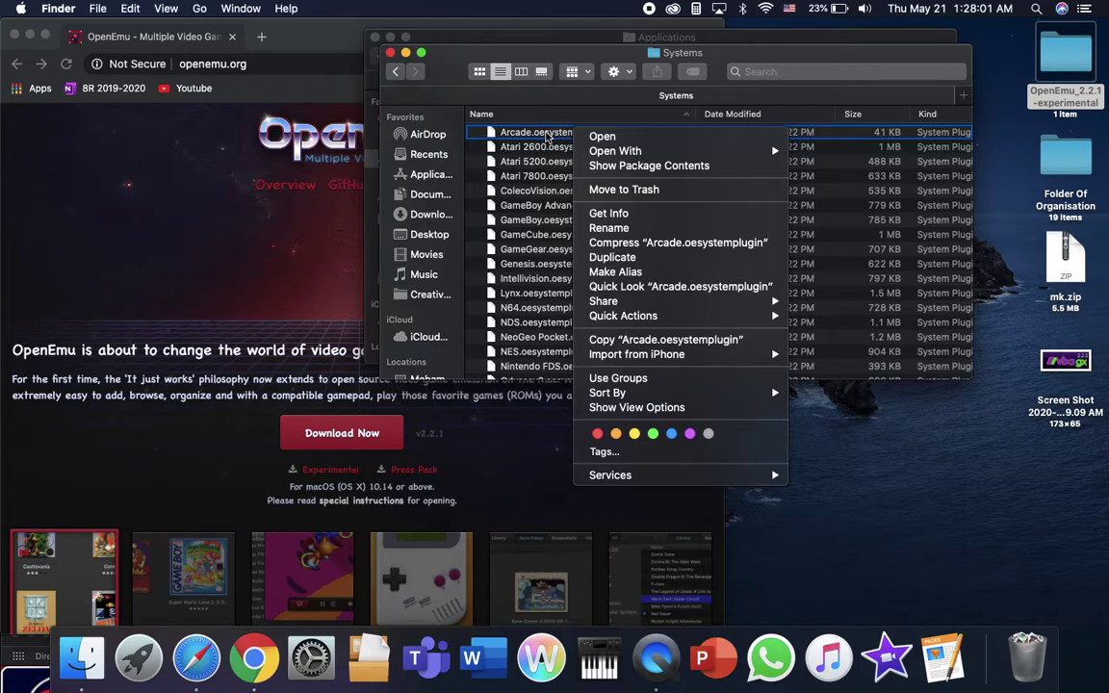
pyautogui.click(547, 137)
pyautogui.moveTo(490, 132); pyautogui.dragTo(809, 510)
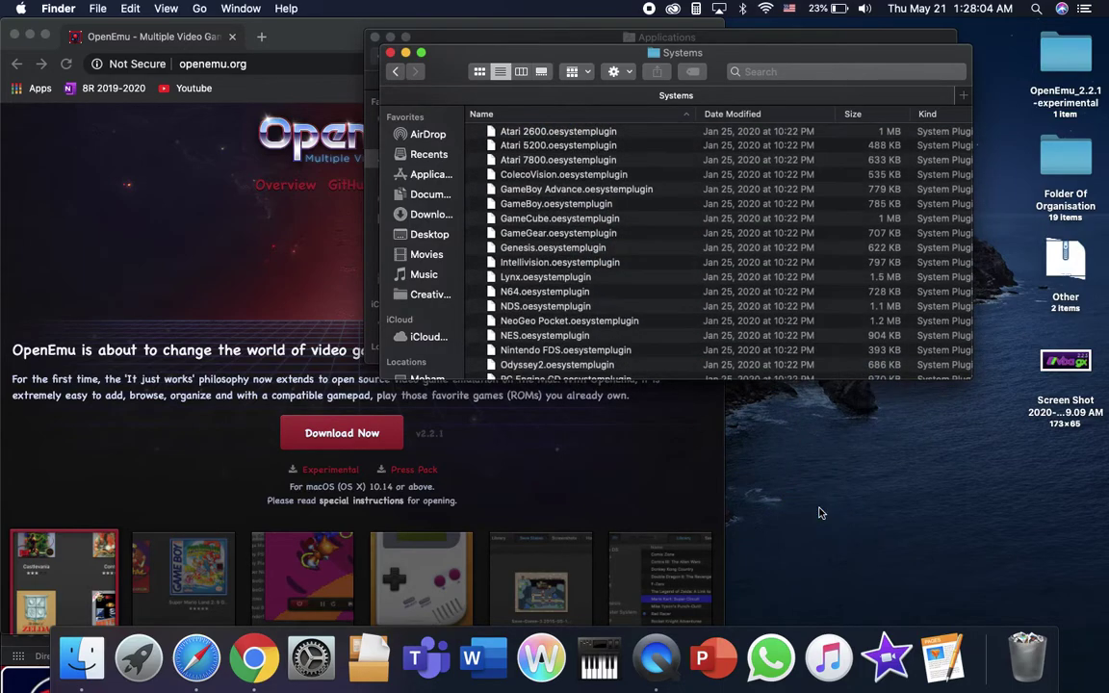
pyautogui.click(1052, 303)
pyautogui.moveTo(1059, 424); pyautogui.dragTo(660, 143)
# Step: Copy Arcade.oesystemplugin from the Systems folder onto the desktop and check for the copy in the Other stack
pyautogui.rightClick(637, 133)
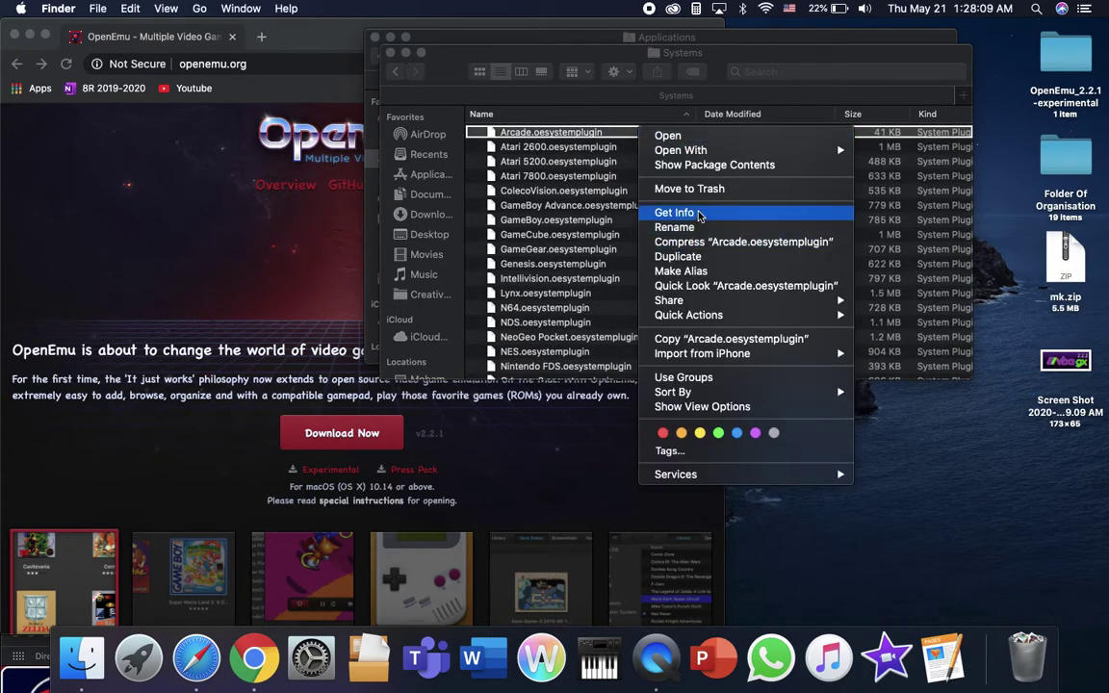
pyautogui.moveTo(701, 154)
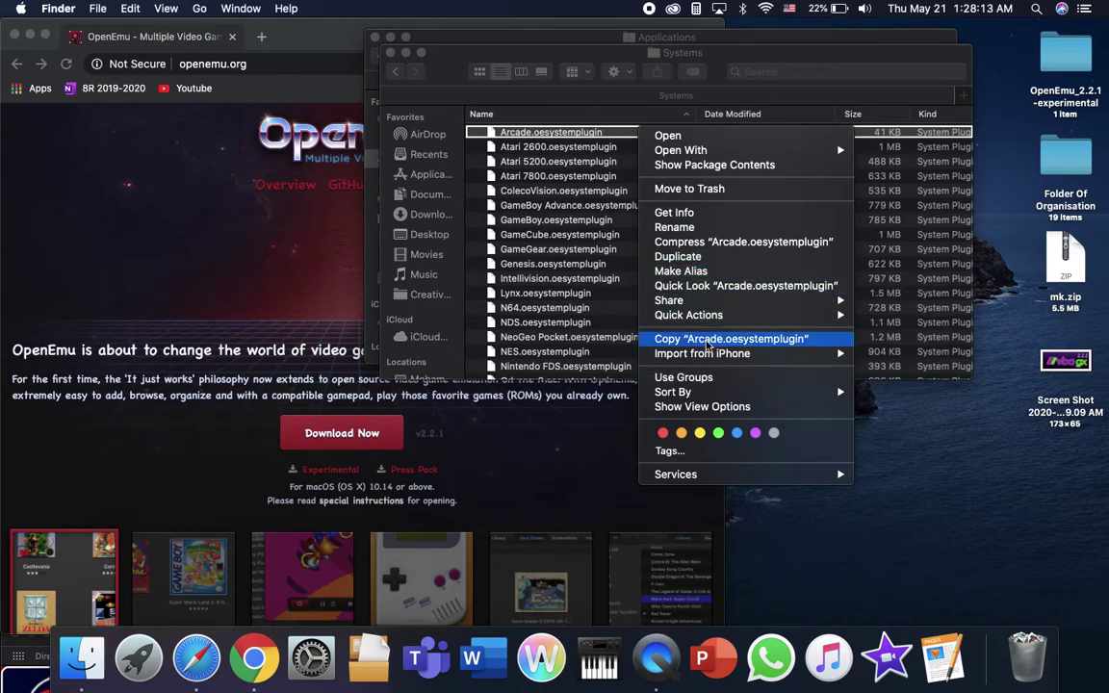
pyautogui.click(708, 342)
pyautogui.rightClick(809, 481)
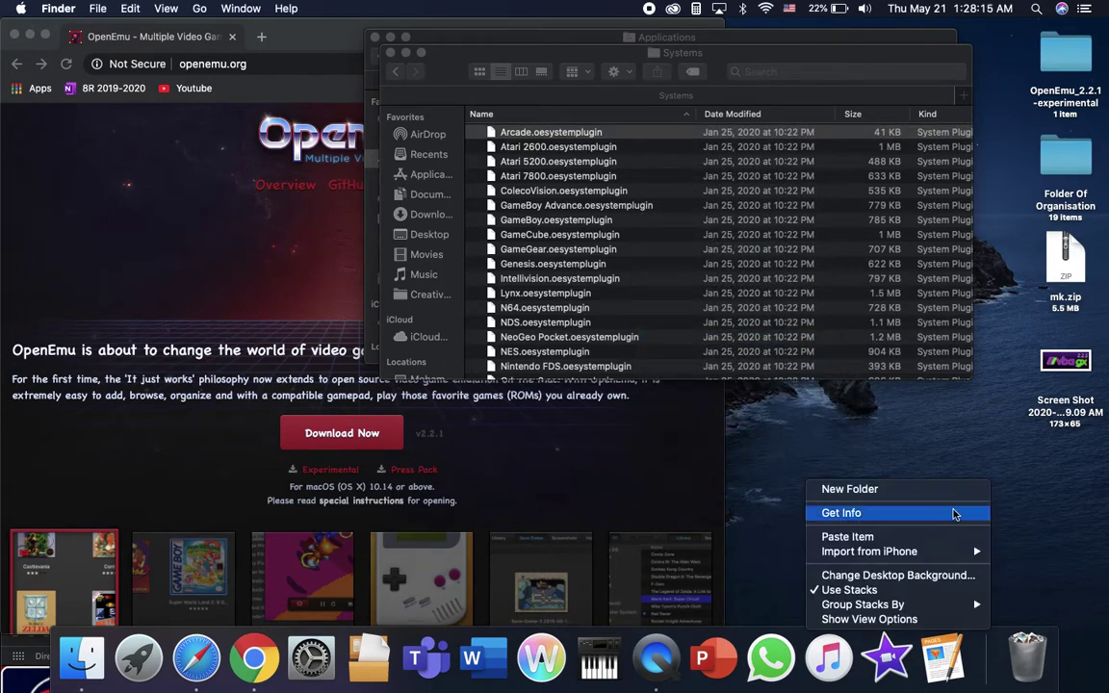
pyautogui.click(879, 538)
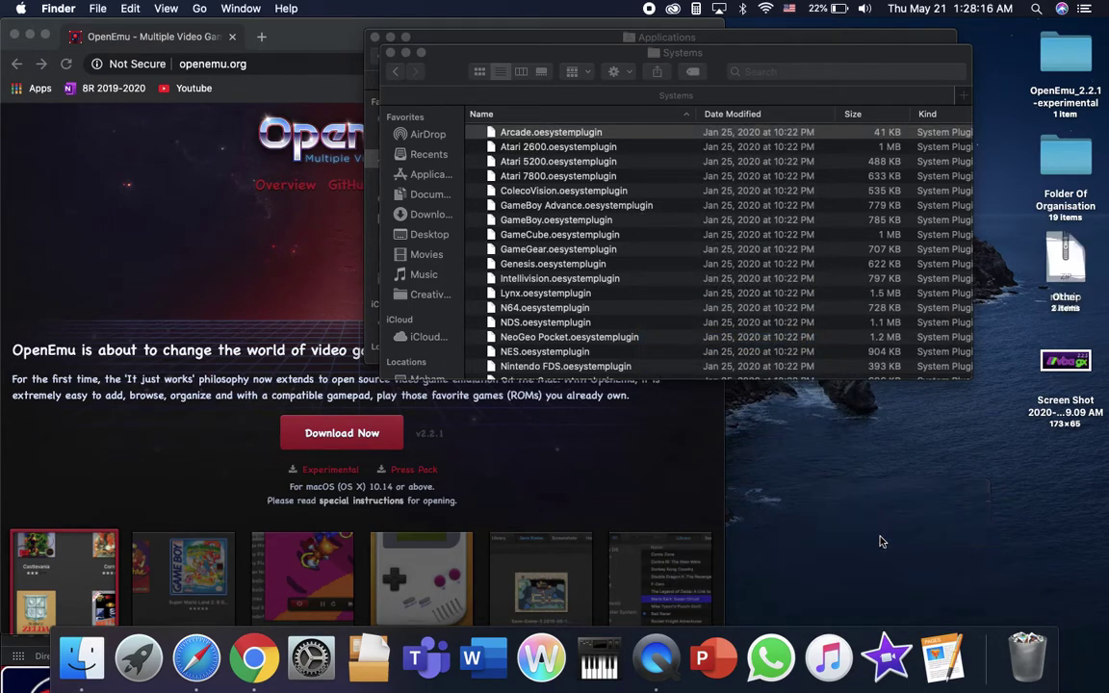
pyautogui.click(1068, 265)
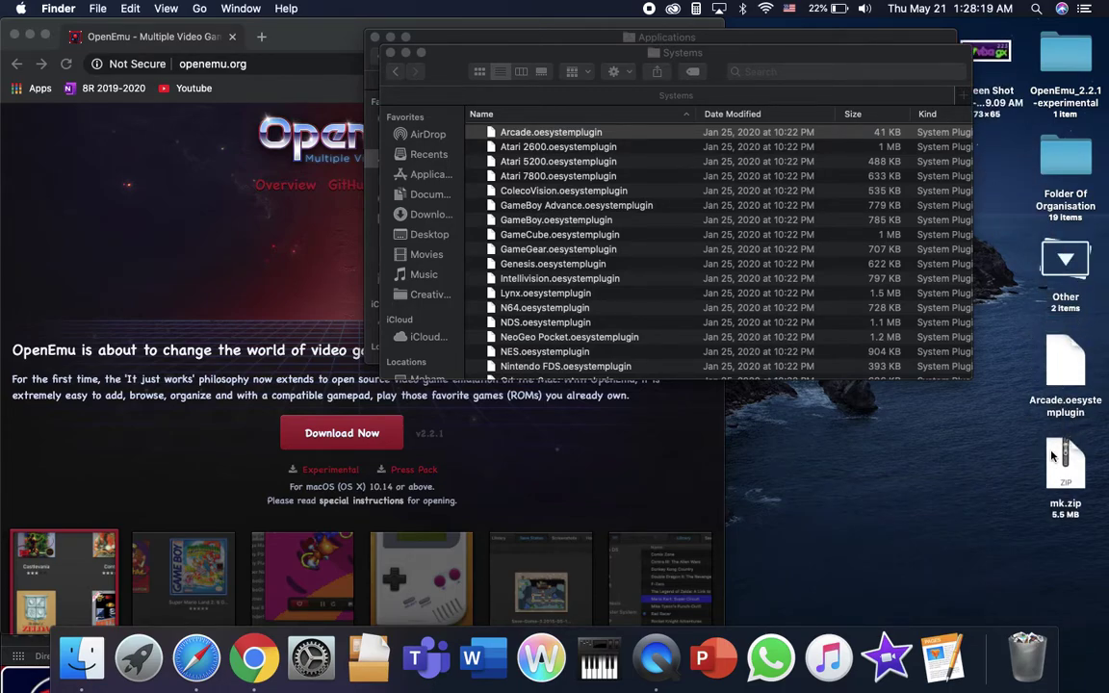
pyautogui.click(1066, 257)
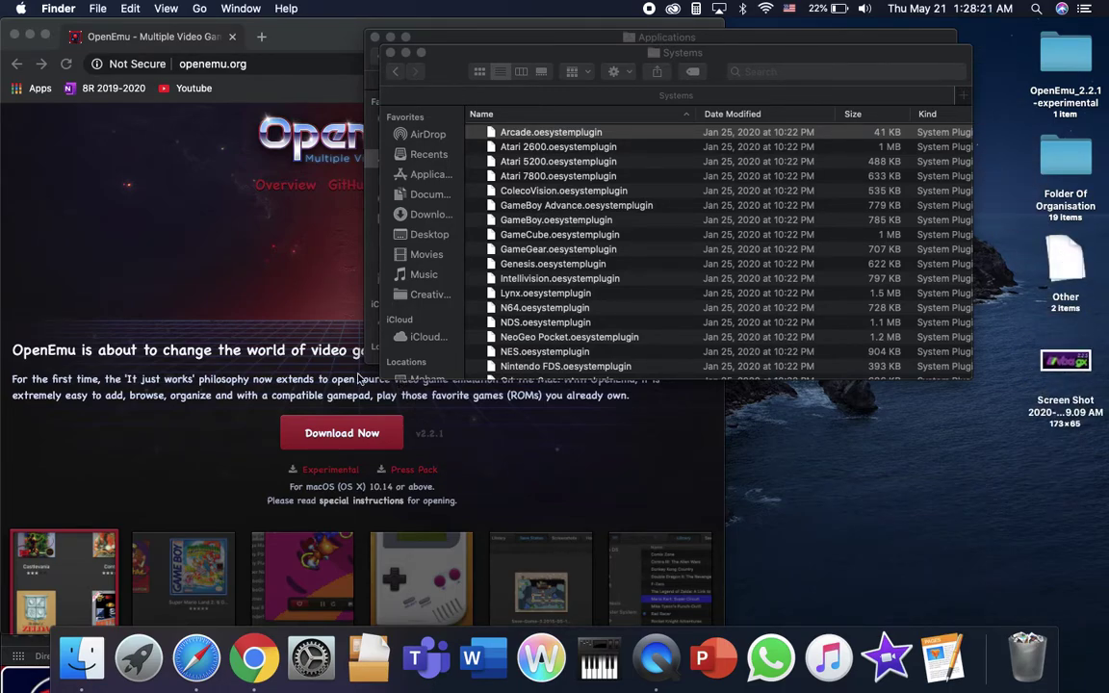
# Step: Close the Systems and Applications folder windows
pyautogui.click(296, 308)
pyautogui.click(741, 43)
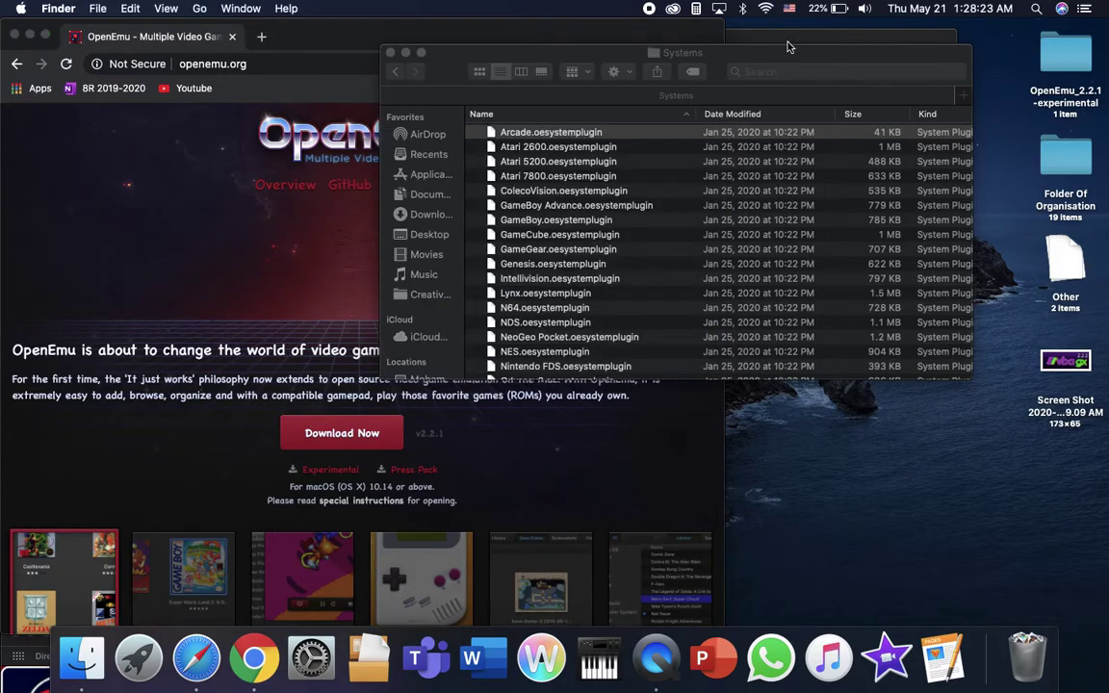
pyautogui.press('cmd+w')
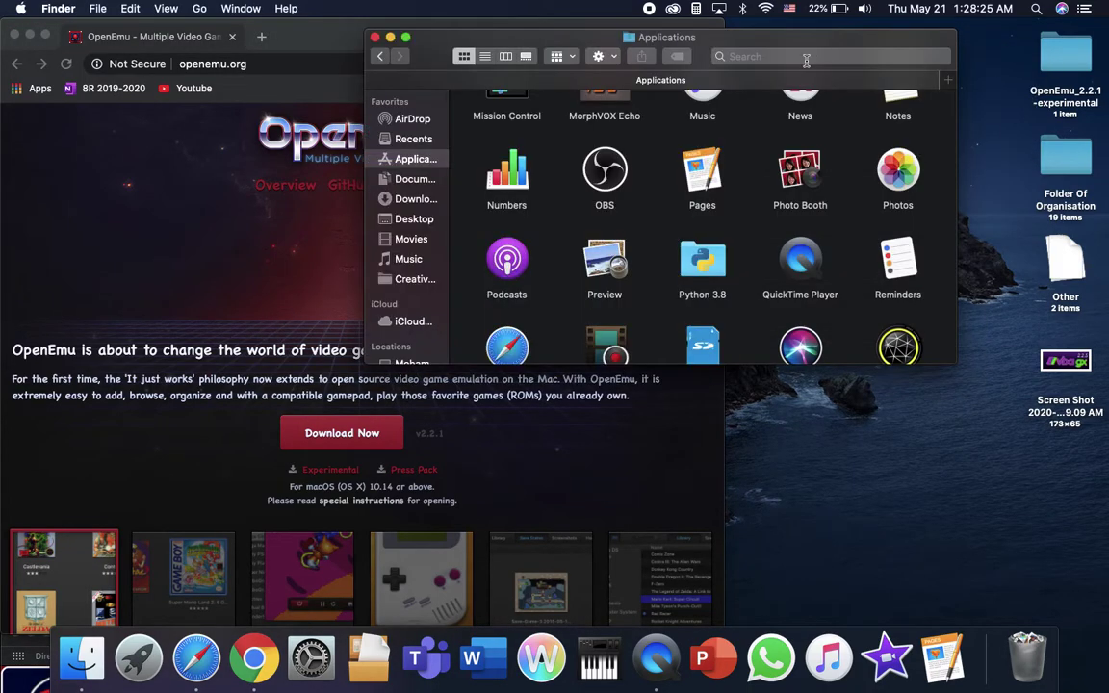
pyautogui.click(376, 37)
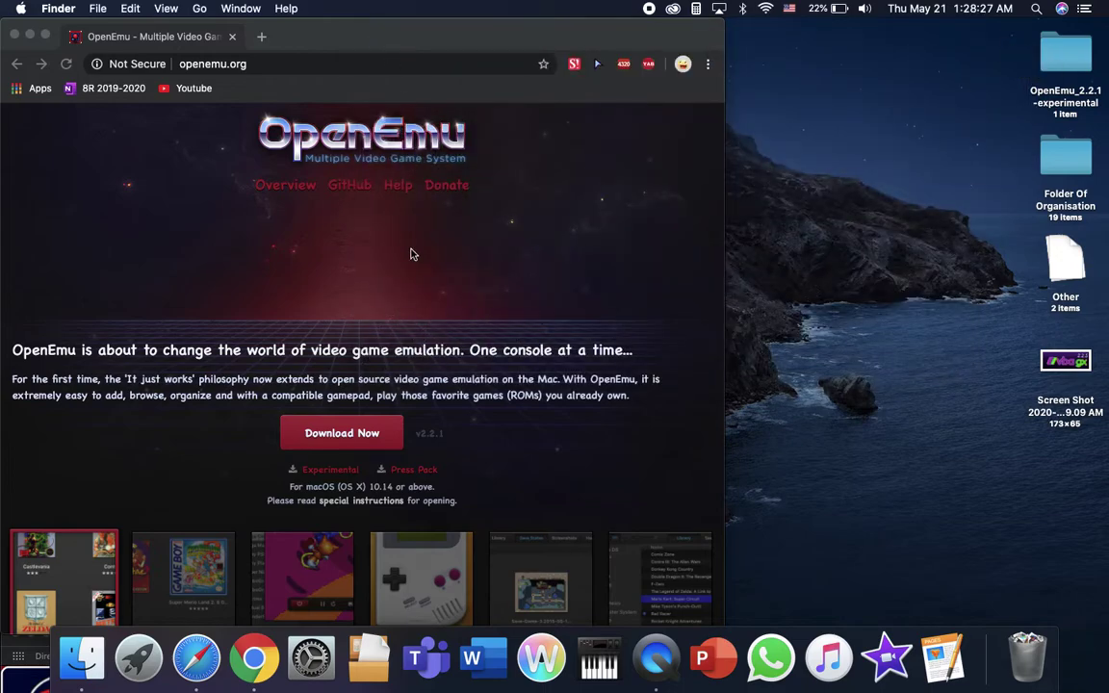
# Step: Download the regular OpenEmu 2.2.1 build from openemu.org and save OpenEmu_2.2.1.zip to the Desktop
pyautogui.click(362, 428)
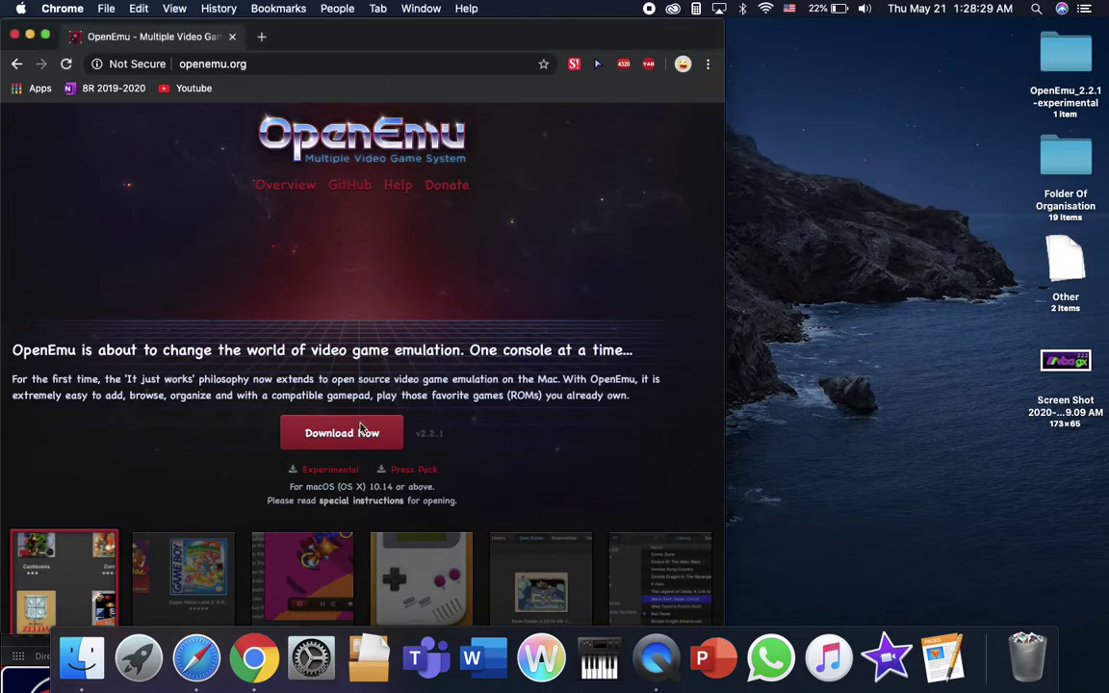
pyautogui.click(364, 434)
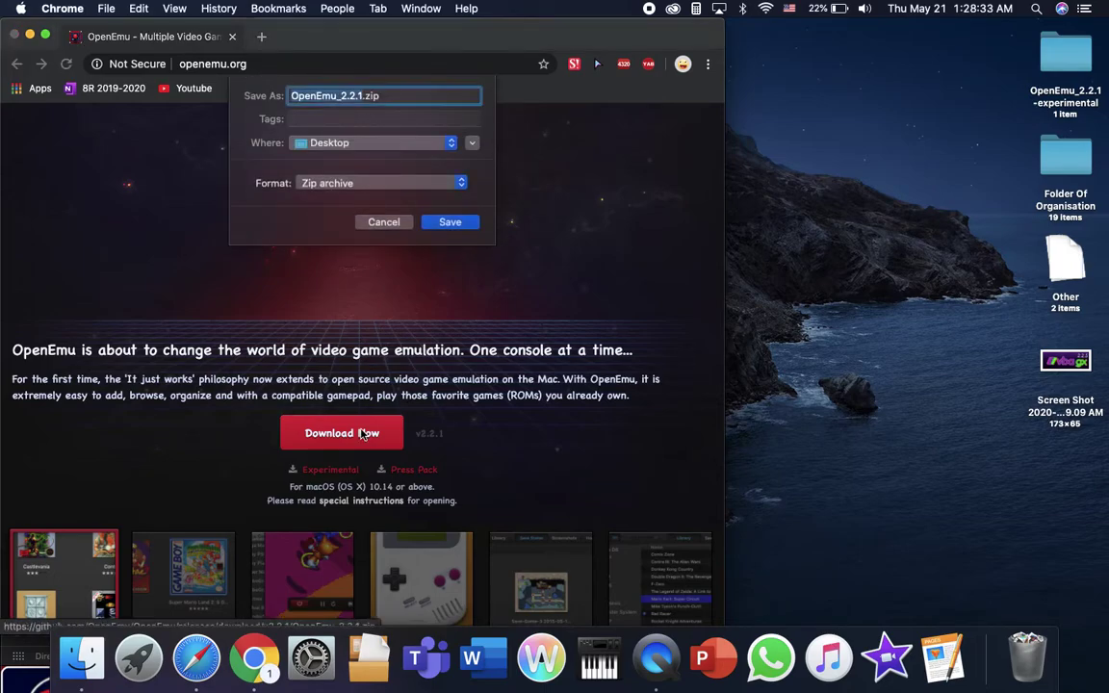
pyautogui.click(463, 223)
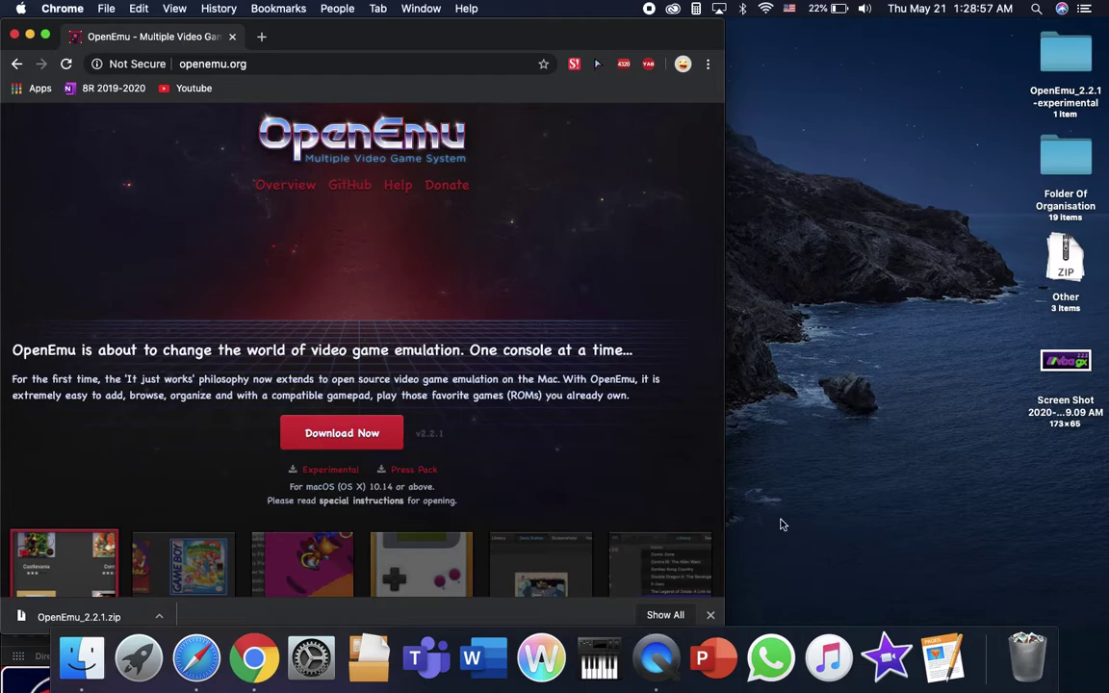
# Step: Extract OpenEmu_2.2.1.zip from the desktop's Other stack and move the archive to the Trash
pyautogui.click(967, 219)
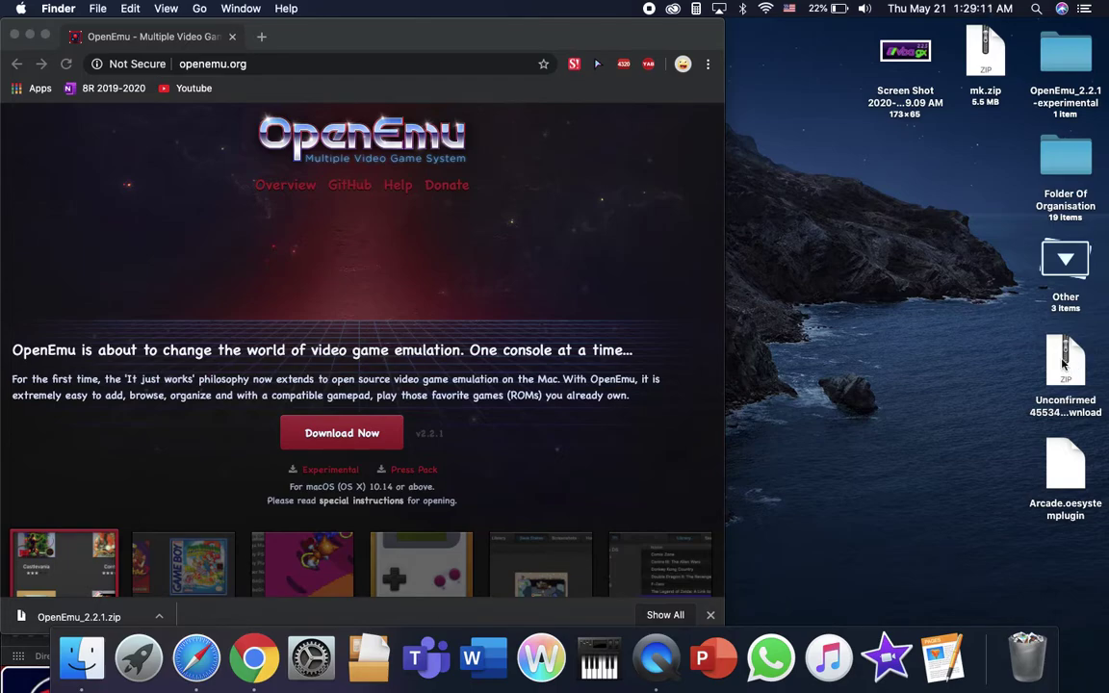
pyautogui.moveTo(1063, 362); pyautogui.dragTo(951, 381)
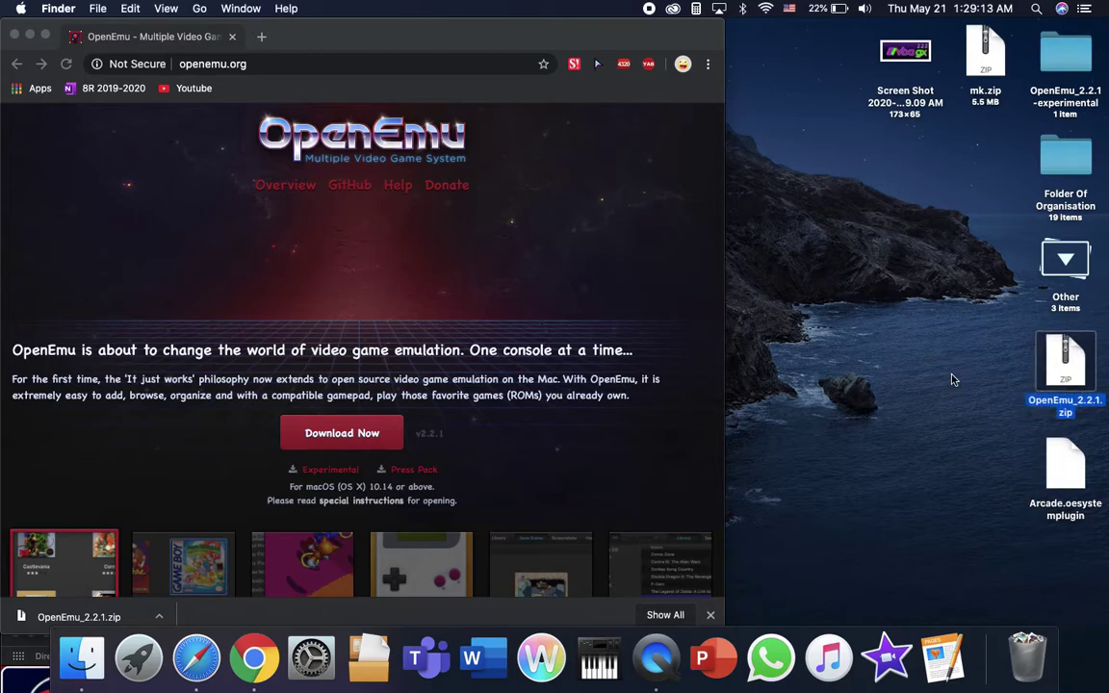
pyautogui.press('super+o')
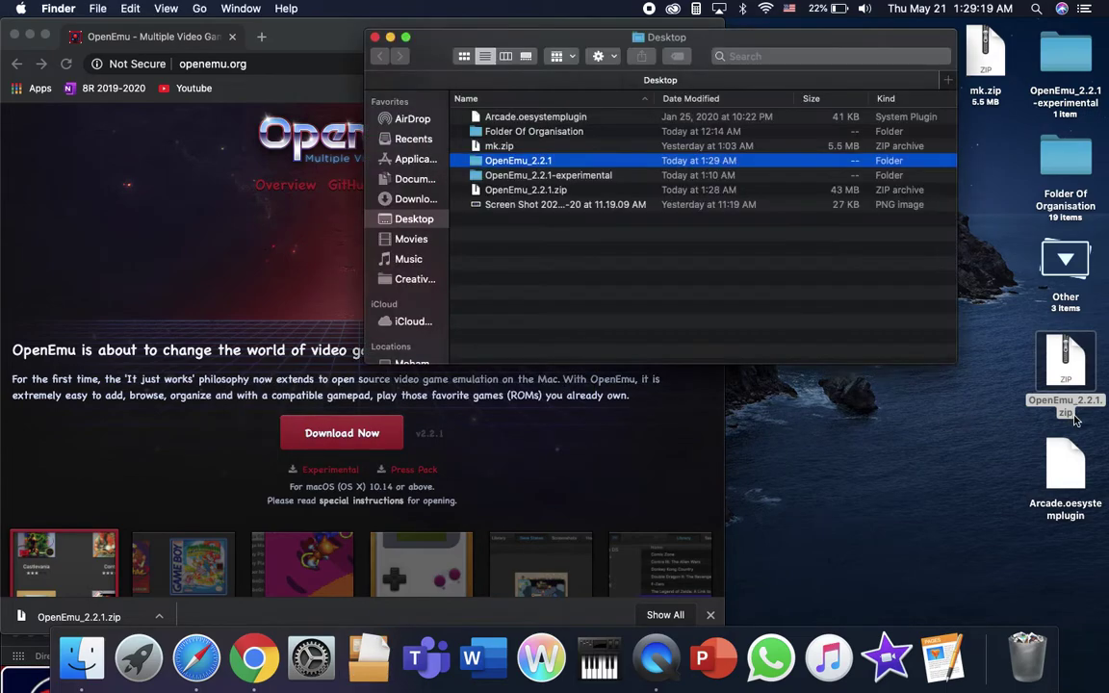
pyautogui.moveTo(1054, 455); pyautogui.dragTo(1026, 657)
# Step: Move the desktop's Arcade.oesystemplugin into Contents/PlugIns/Systems inside the OpenEmu package from the OpenEmu_2.2.1 folder, and close the window
pyautogui.doubleClick(750, 164)
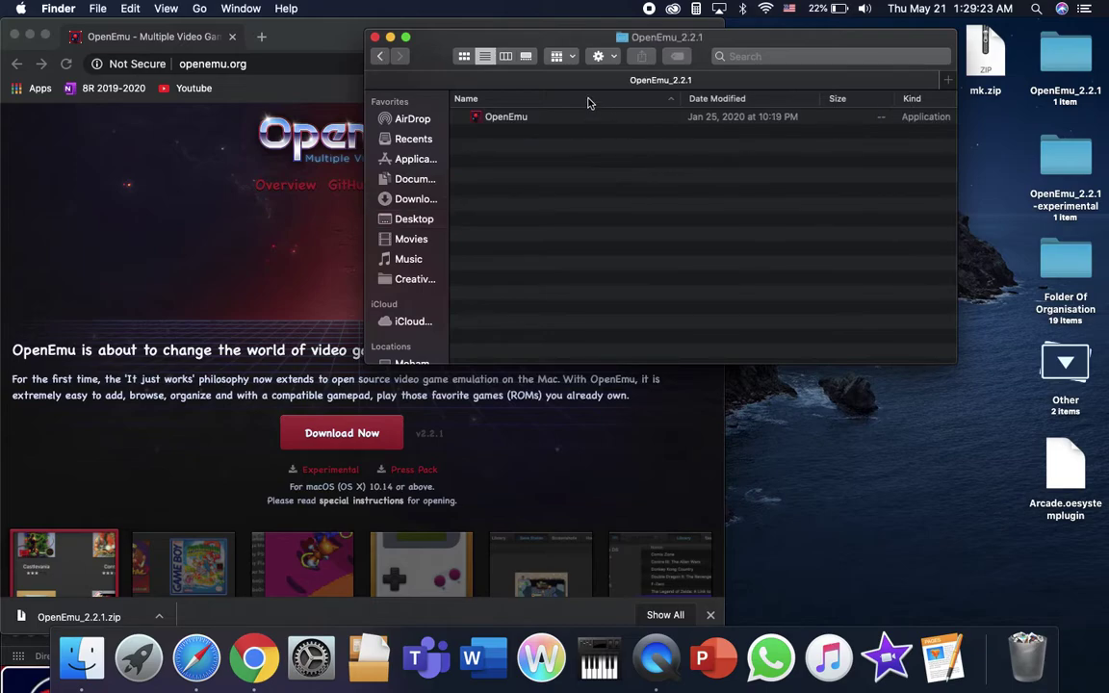
pyautogui.rightClick(593, 117)
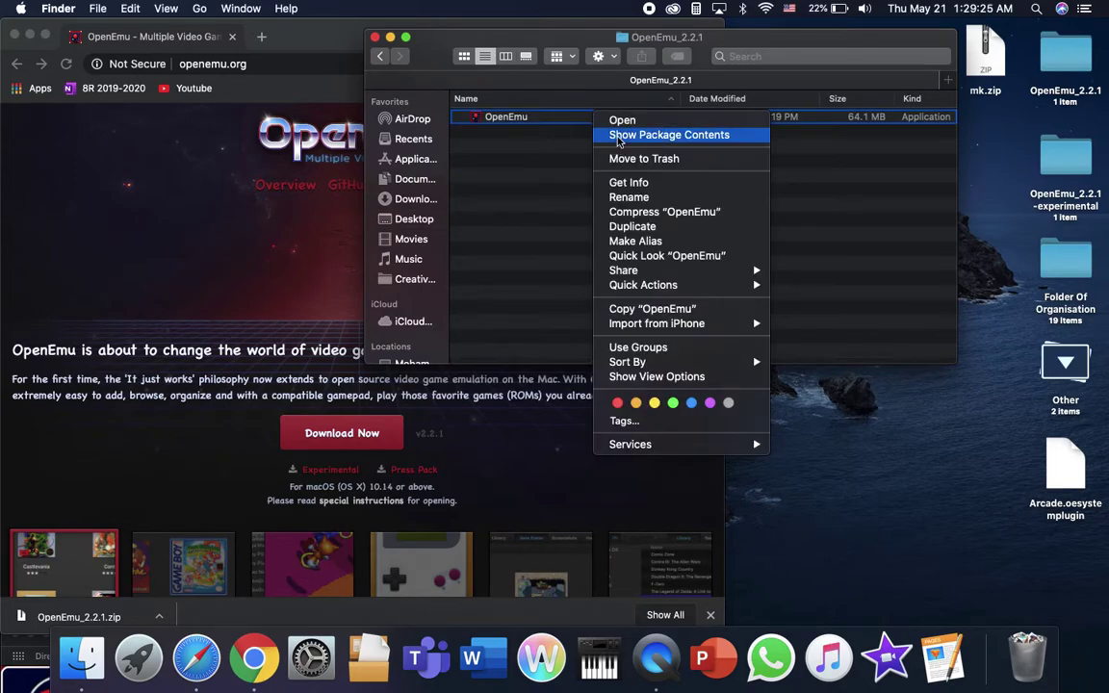
pyautogui.click(631, 134)
pyautogui.doubleClick(507, 117)
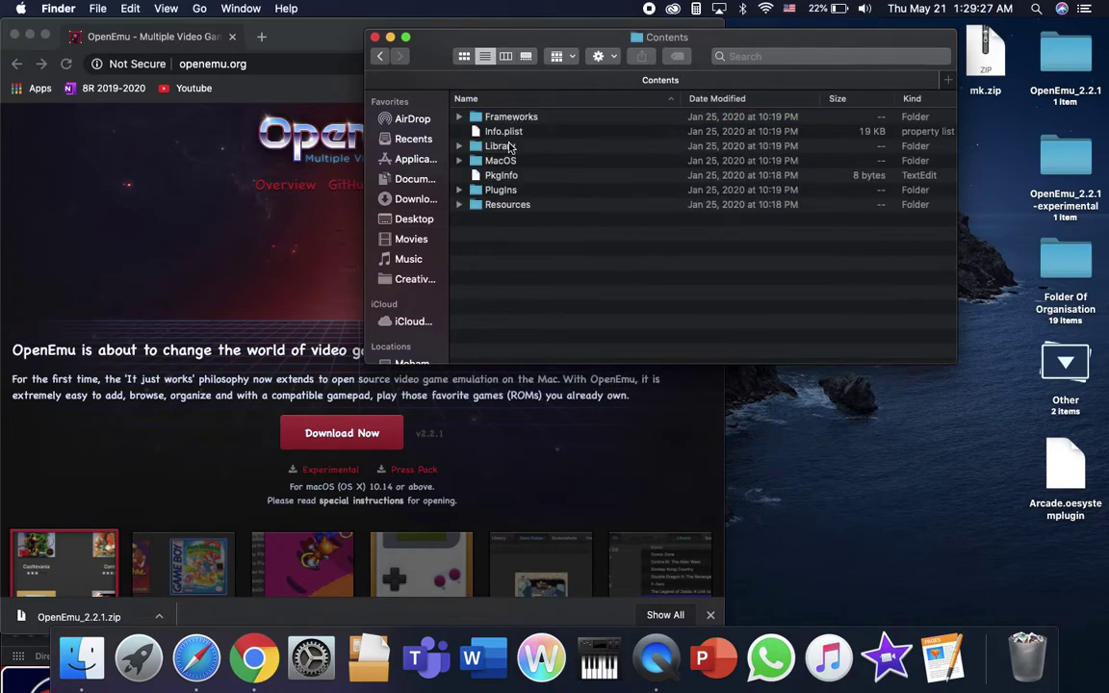
pyautogui.doubleClick(499, 189)
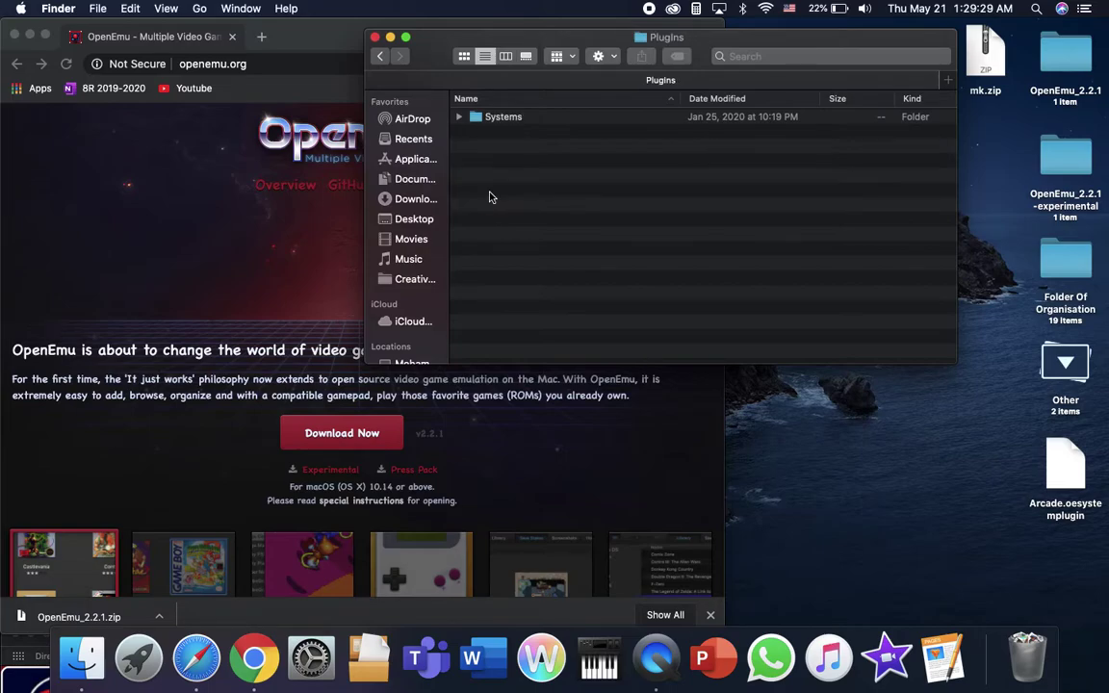
pyautogui.doubleClick(505, 117)
pyautogui.moveTo(1065, 469); pyautogui.dragTo(674, 231)
pyautogui.click(375, 37)
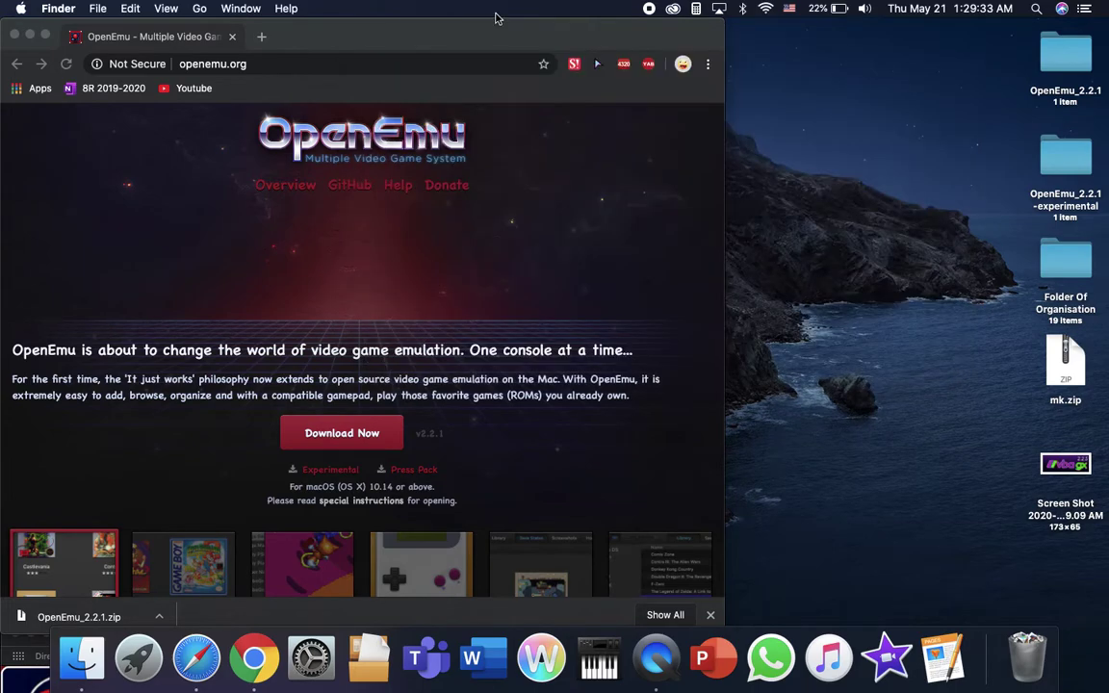
# Step: Launch OpenEmu from the OpenEmu_2.2.1 folder on the desktop and close the folder window
pyautogui.doubleClick(1066, 57)
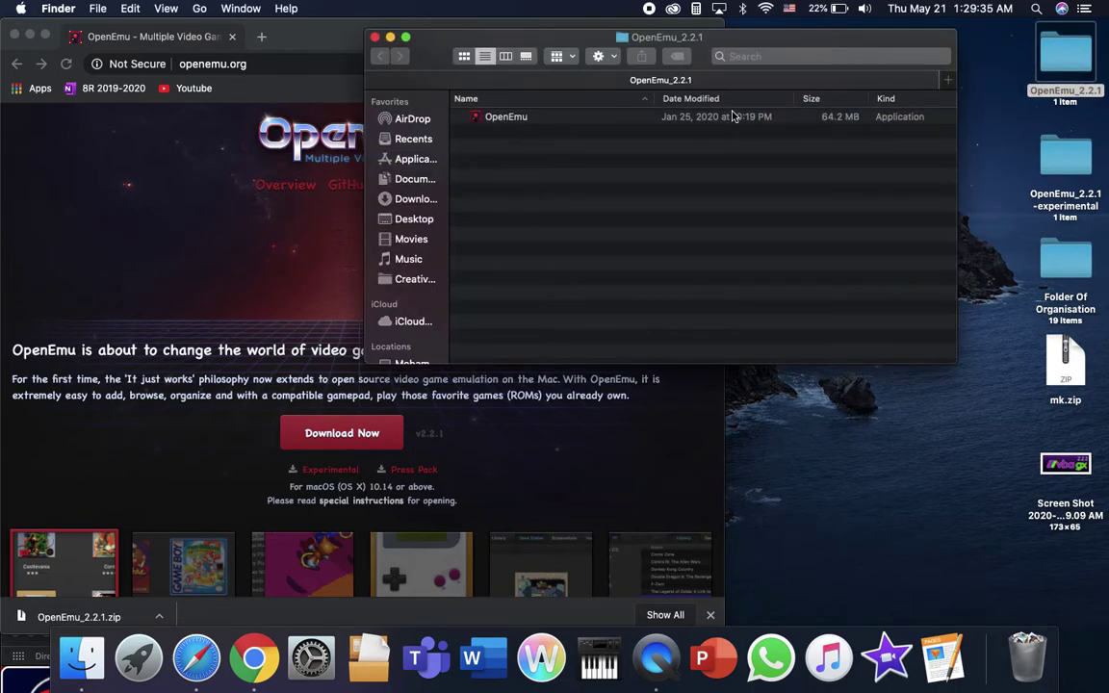
pyautogui.doubleClick(732, 116)
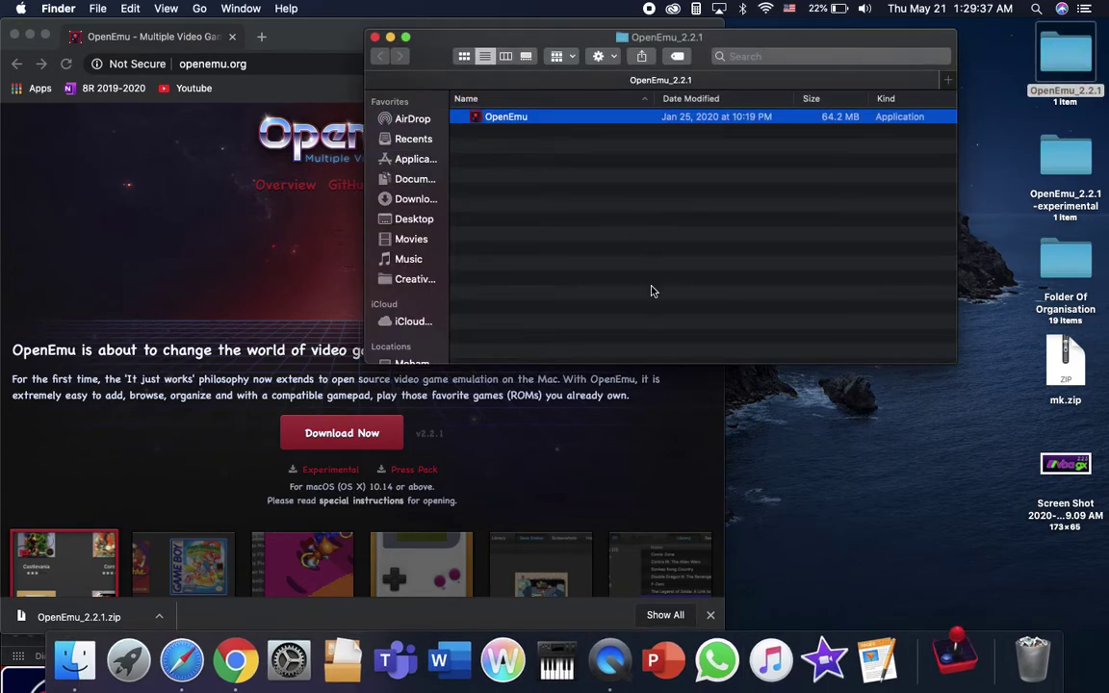
pyautogui.click(665, 259)
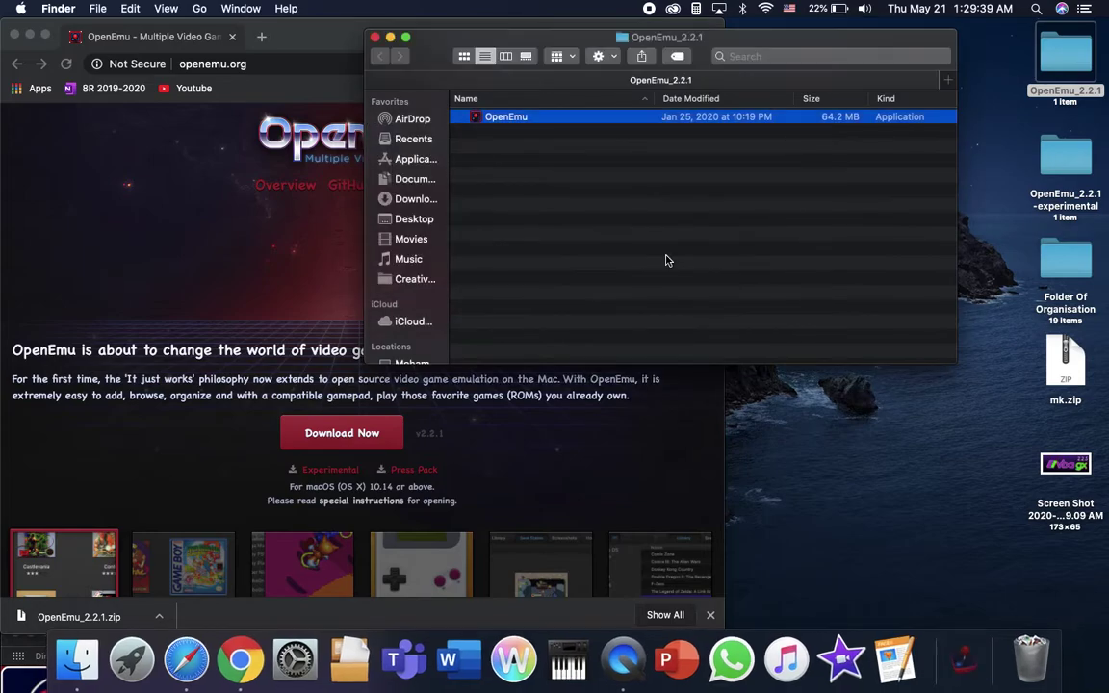
pyautogui.rightClick(583, 118)
pyautogui.click(601, 127)
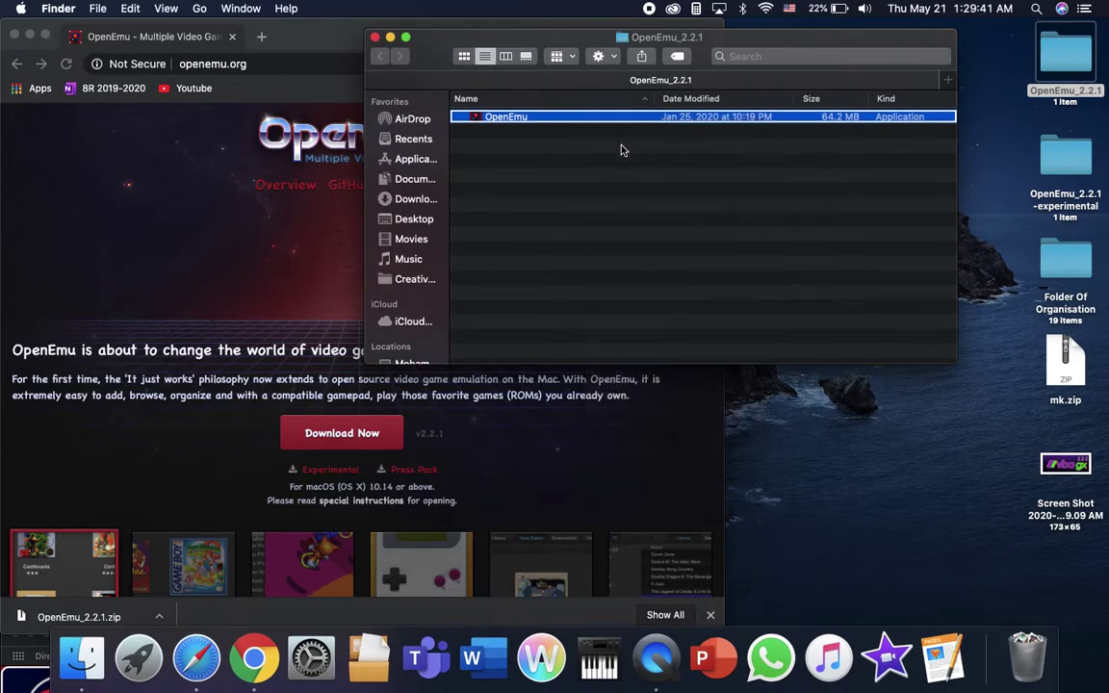
pyautogui.click(610, 269)
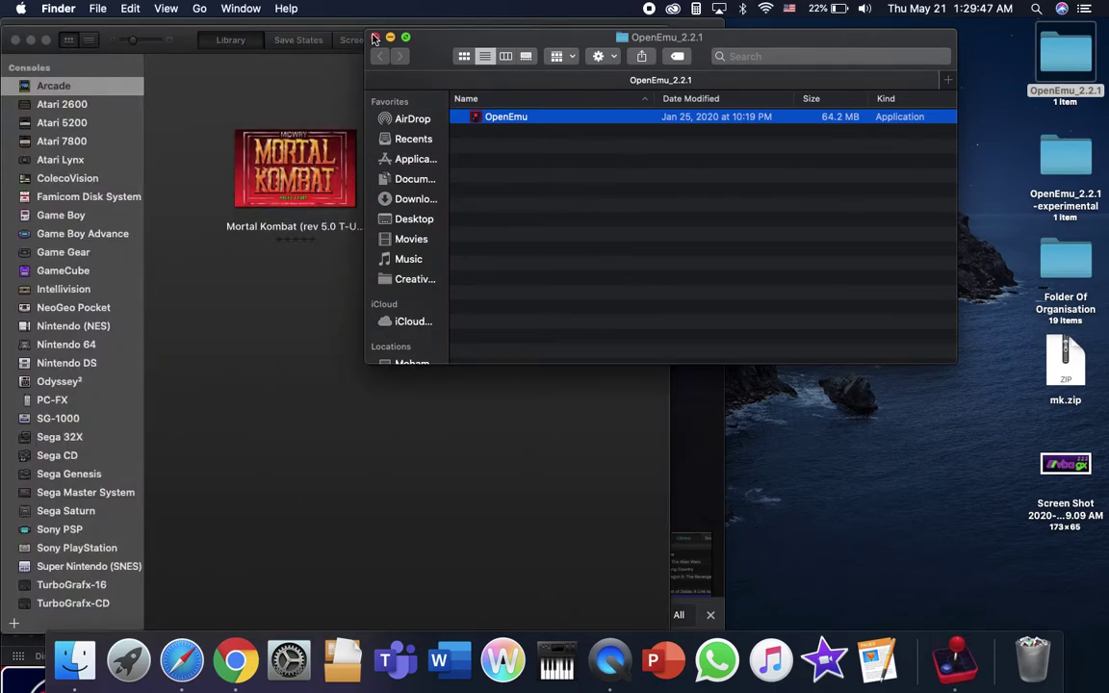
pyautogui.click(374, 38)
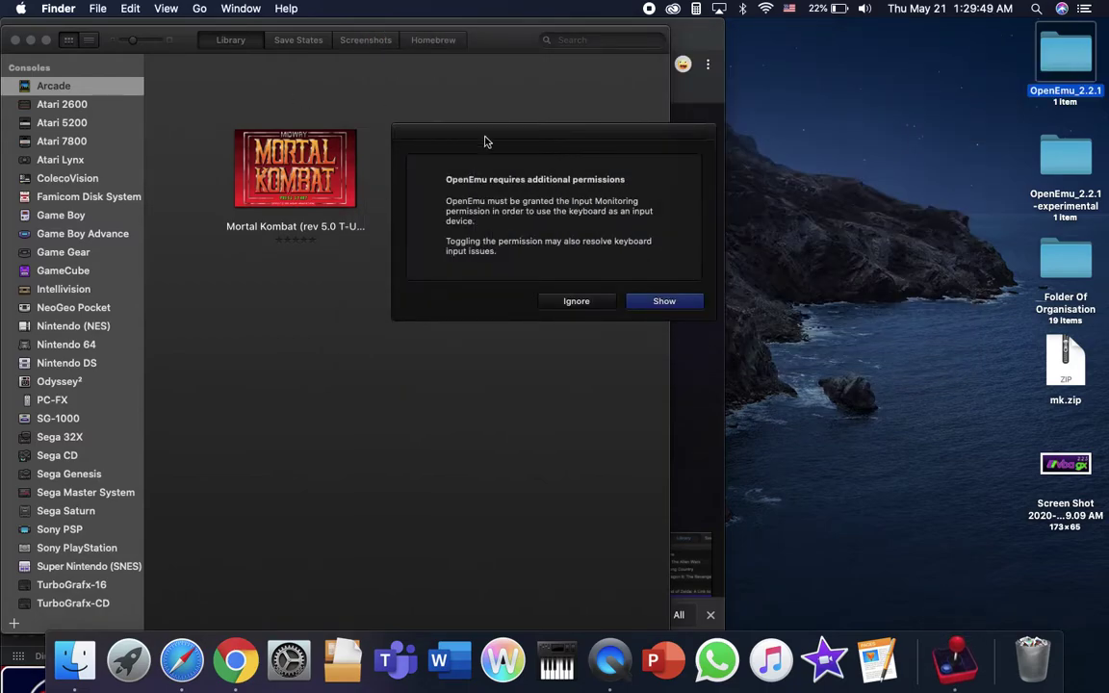
# Step: Show the Input Monitoring permission requested by OpenEmu and unlock the Security & Privacy preferences with the account password
pyautogui.click(657, 303)
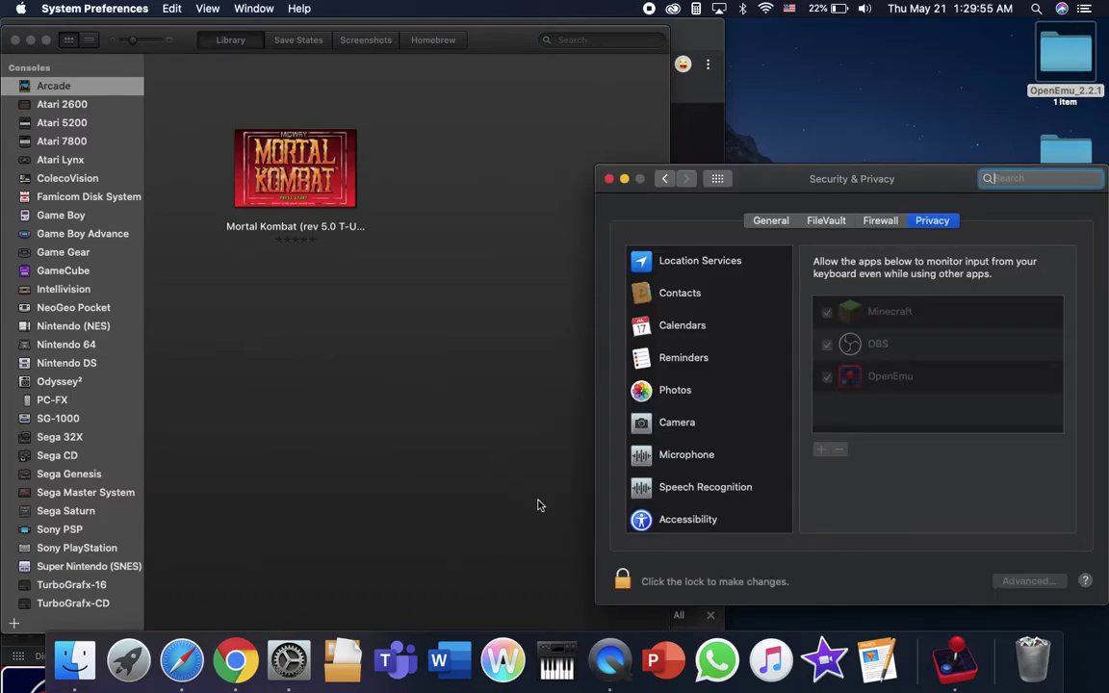
pyautogui.click(628, 581)
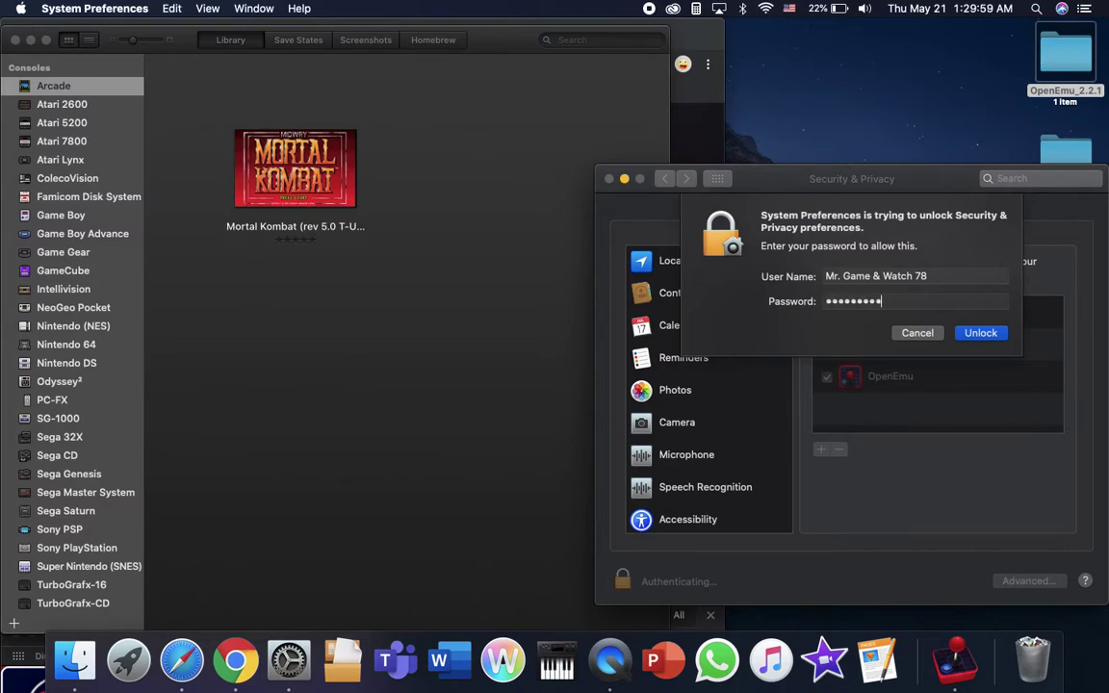
pyautogui.press('Return')
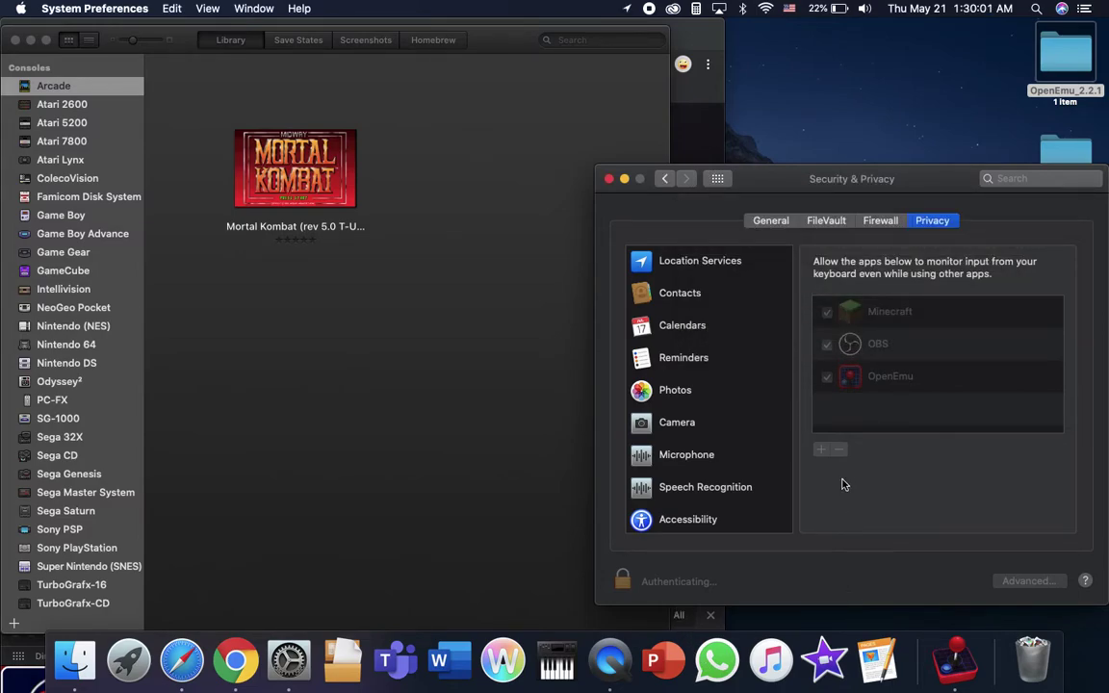
# Step: Toggle OpenEmu's Input Monitoring permission off and on, quitting OpenEmu, and lock the preferences again
pyautogui.click(827, 379)
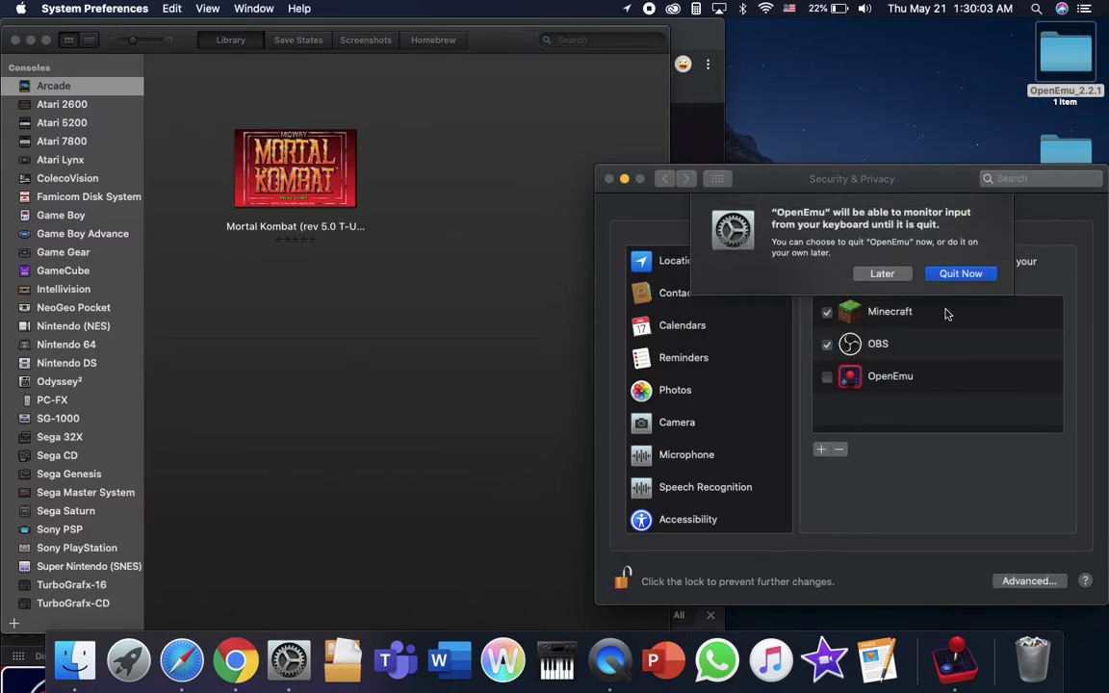
pyautogui.click(958, 274)
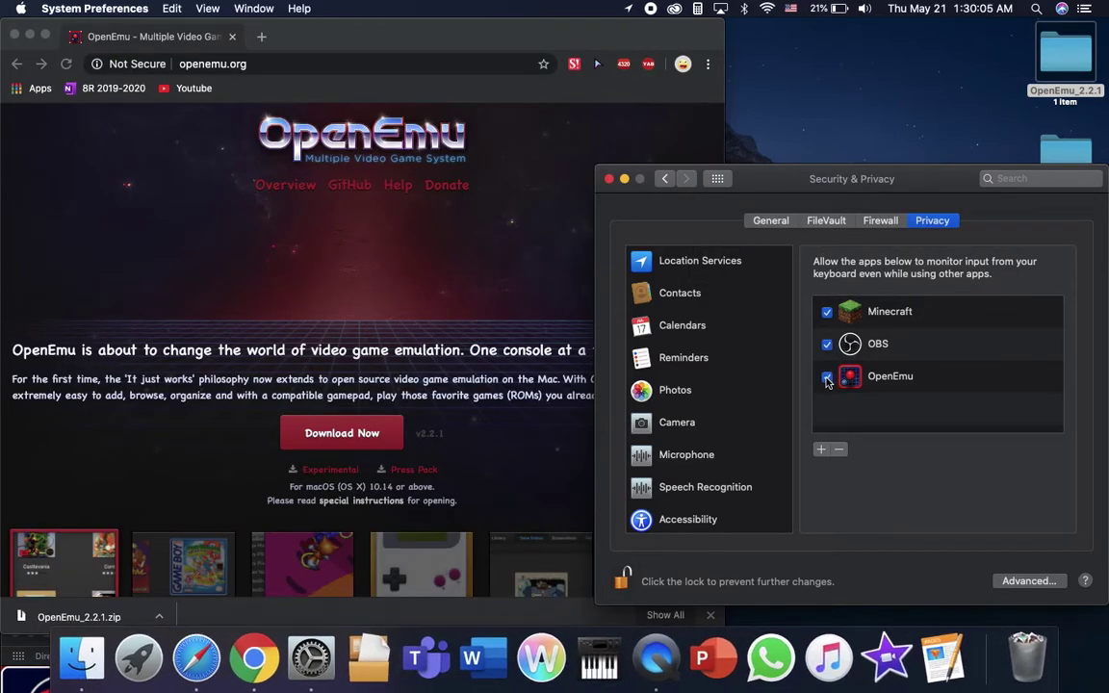
pyautogui.click(619, 583)
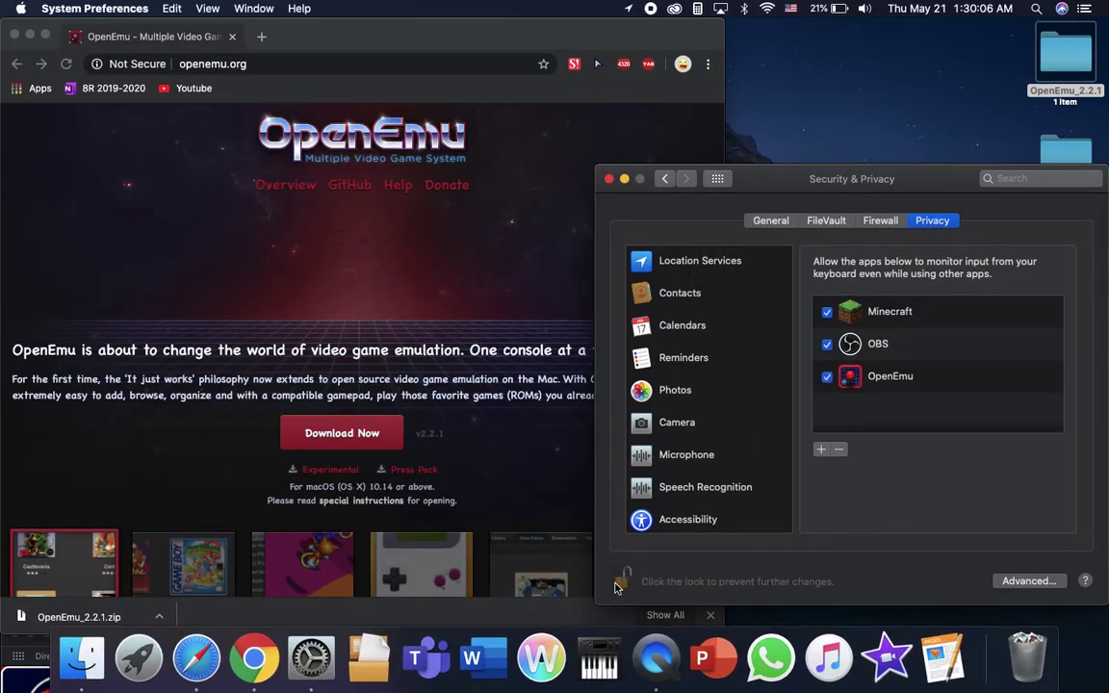
# Step: Close the openemu.org browser window and the Security & Privacy window
pyautogui.click(458, 280)
pyautogui.press('super+w')
pyautogui.click(612, 187)
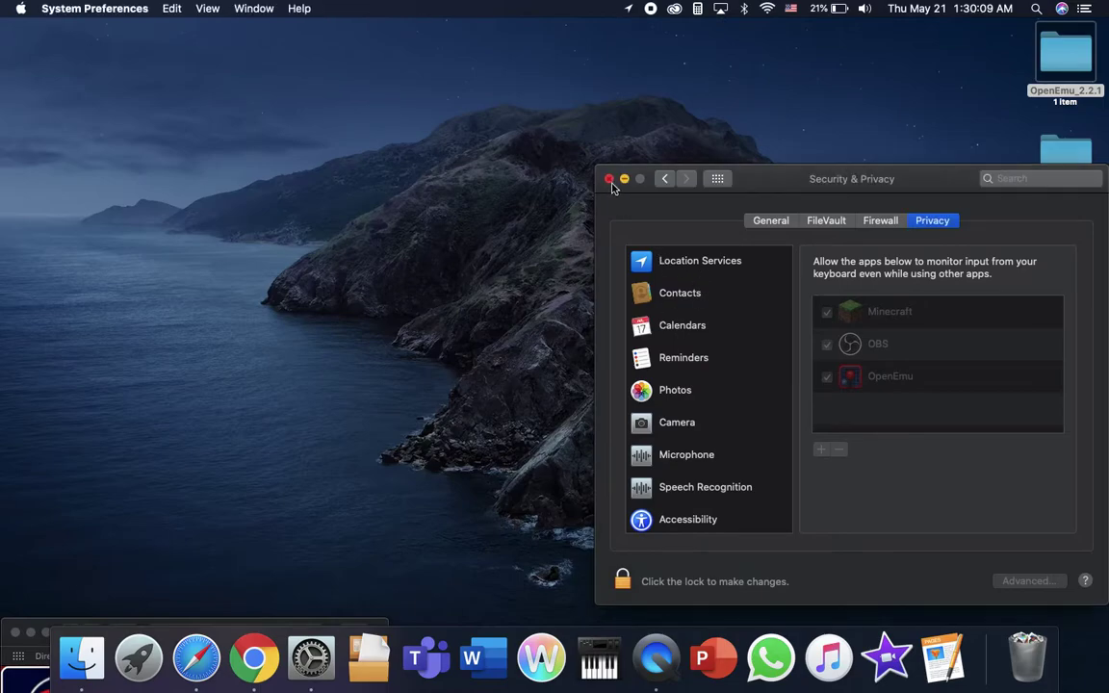
pyautogui.click(608, 179)
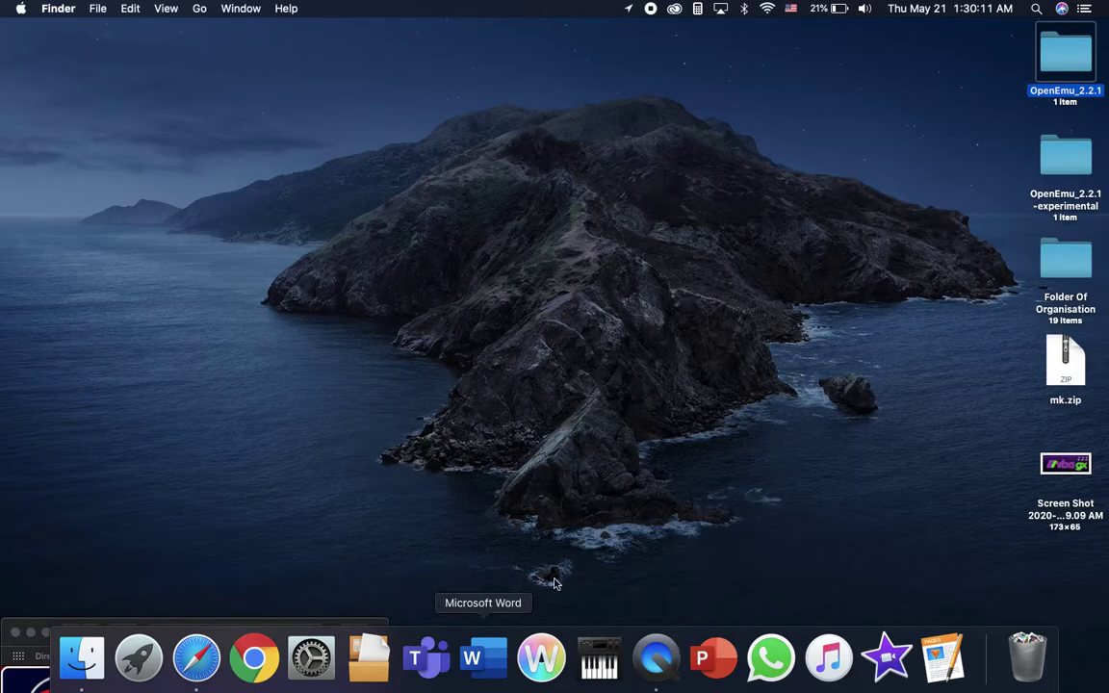
# Step: Open the OpenEmu_2.2.1 folder on the desktop and relaunch OpenEmu
pyautogui.doubleClick(1027, 53)
pyautogui.doubleClick(809, 119)
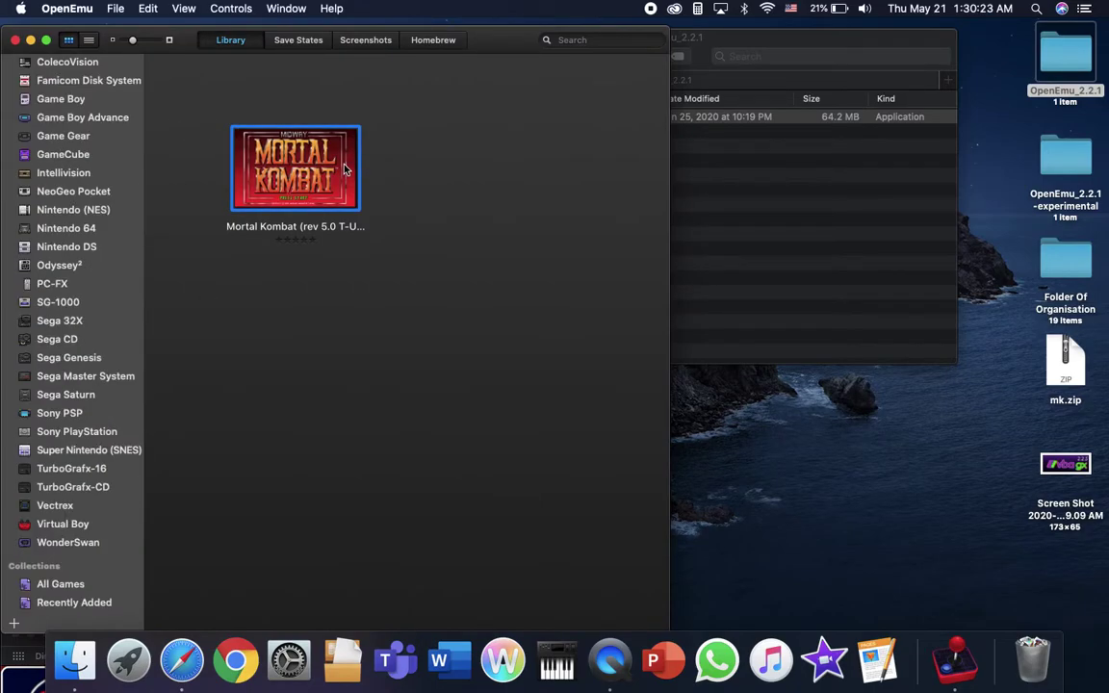
# Step: Test Mortal Kombat from the Arcade library by playing a round as Raiden, and stop the emulation
pyautogui.scroll(3, 128, 237)
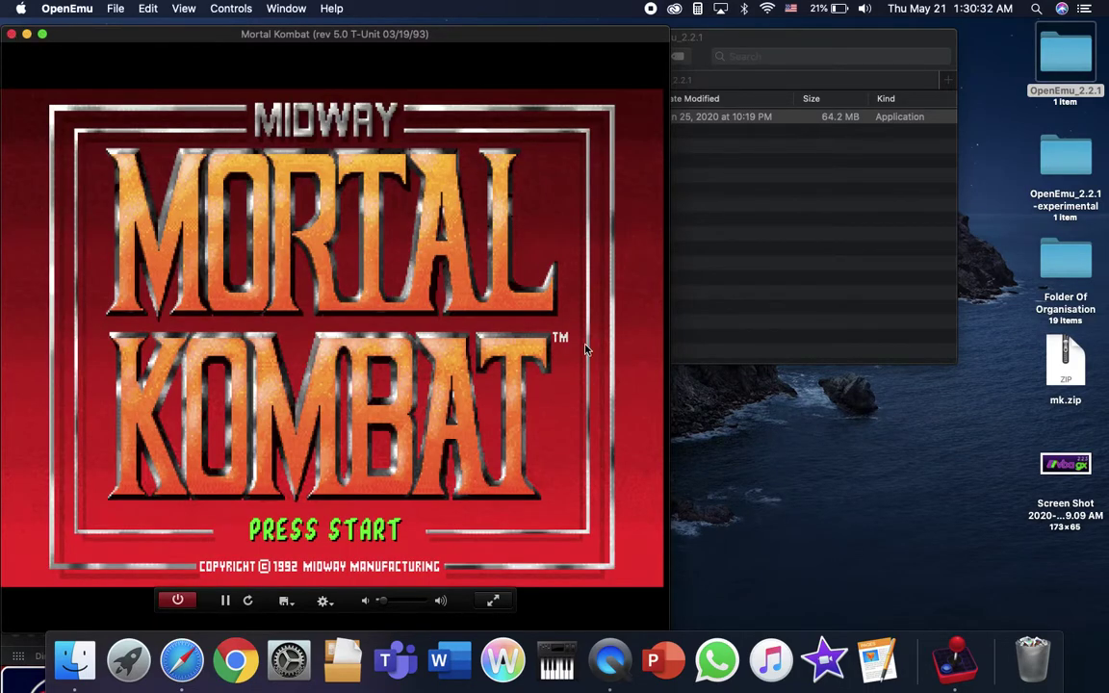
pyautogui.press('Return')
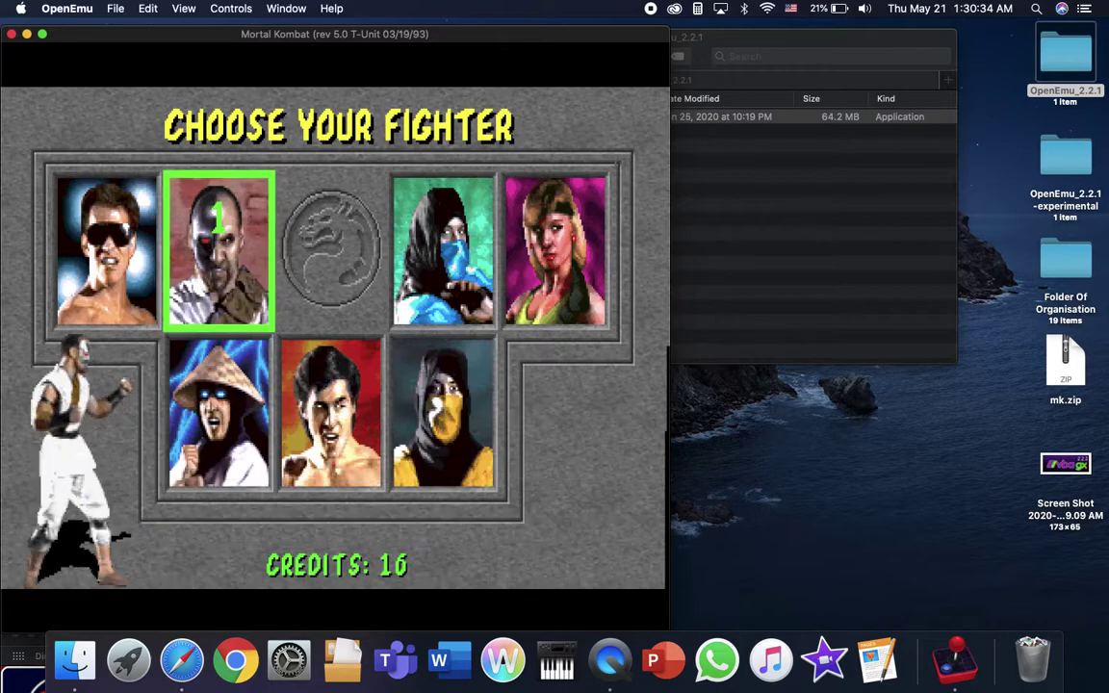
pyautogui.press('Down')
pyautogui.press('Right')
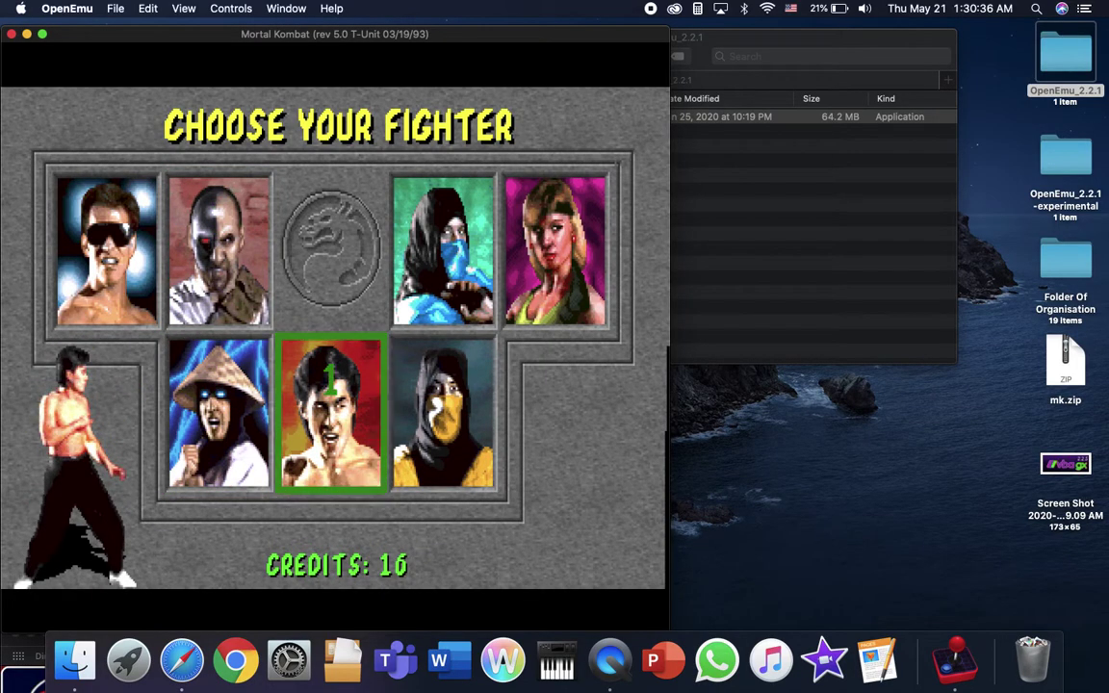
pyautogui.press('Left')
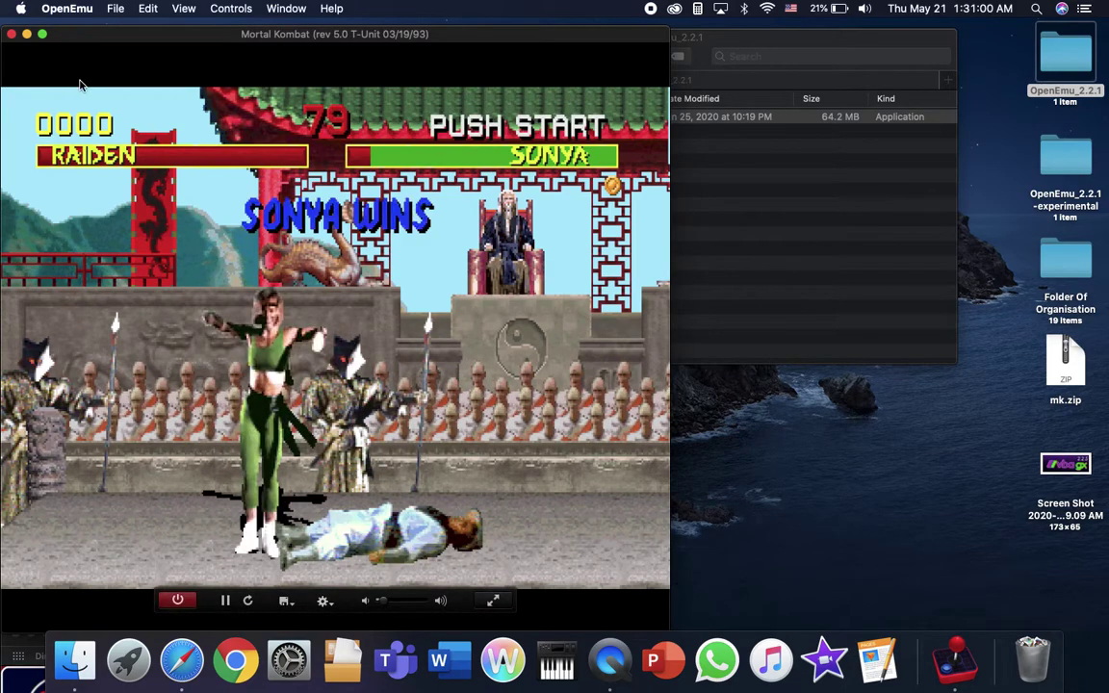
pyautogui.click(10, 34)
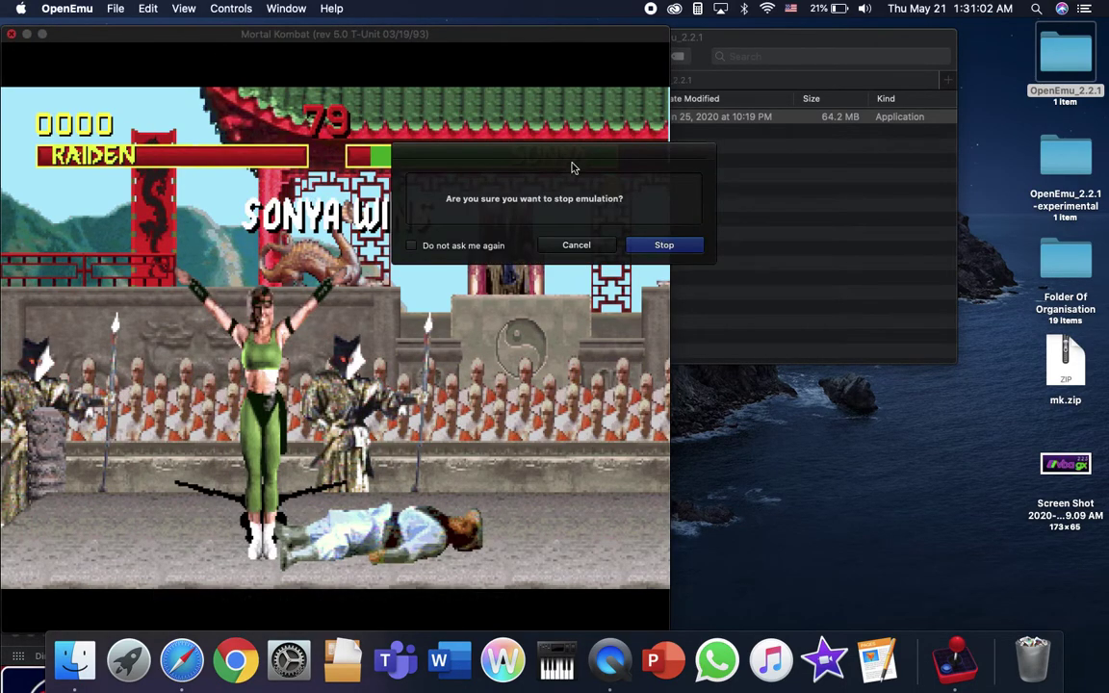
pyautogui.click(650, 244)
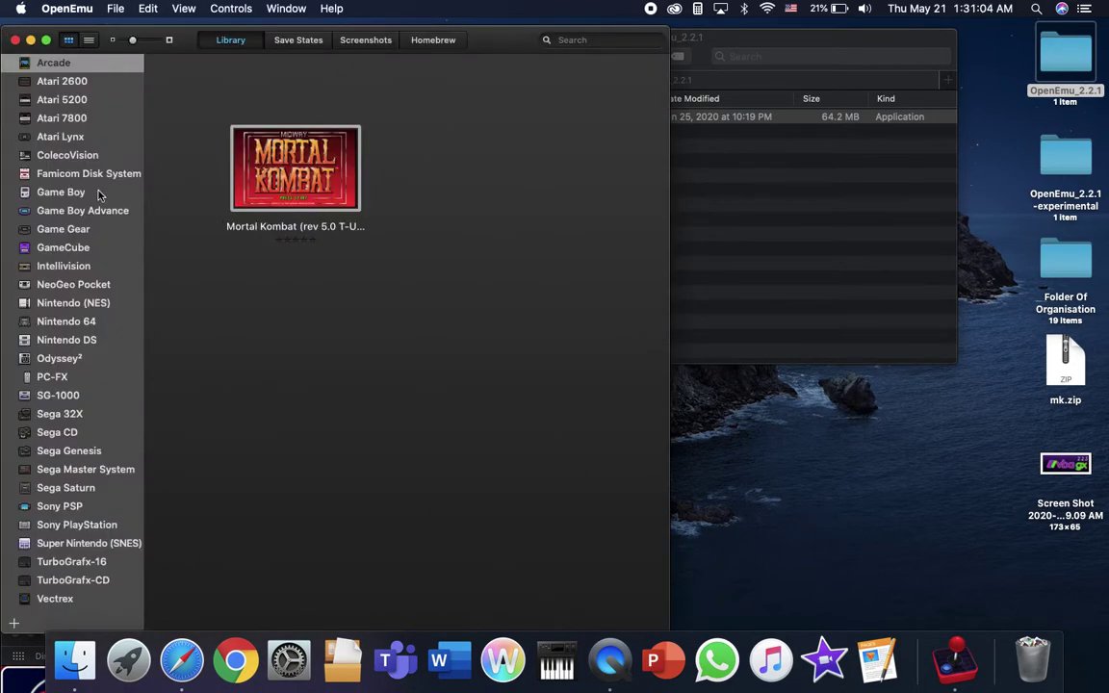
# Step: Move the OpenEmu application from the OpenEmu_2.2.1 folder to Applications and close the folder window
pyautogui.click(675, 170)
pyautogui.press('super+w')
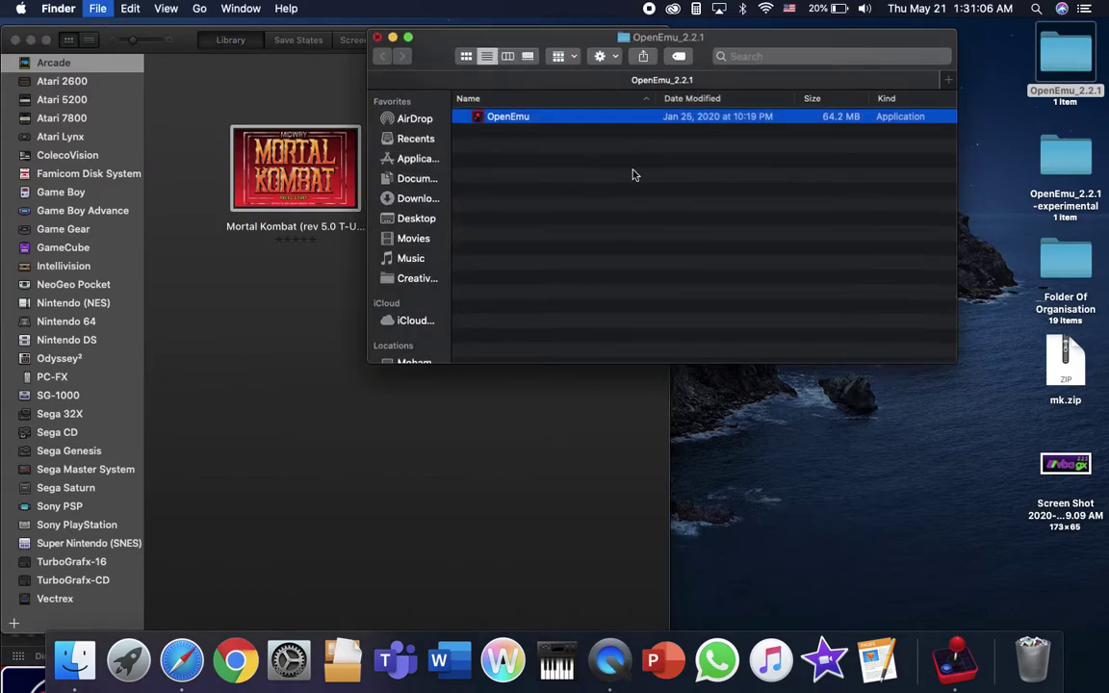
pyautogui.doubleClick(1073, 80)
pyautogui.moveTo(505, 117); pyautogui.dragTo(412, 159)
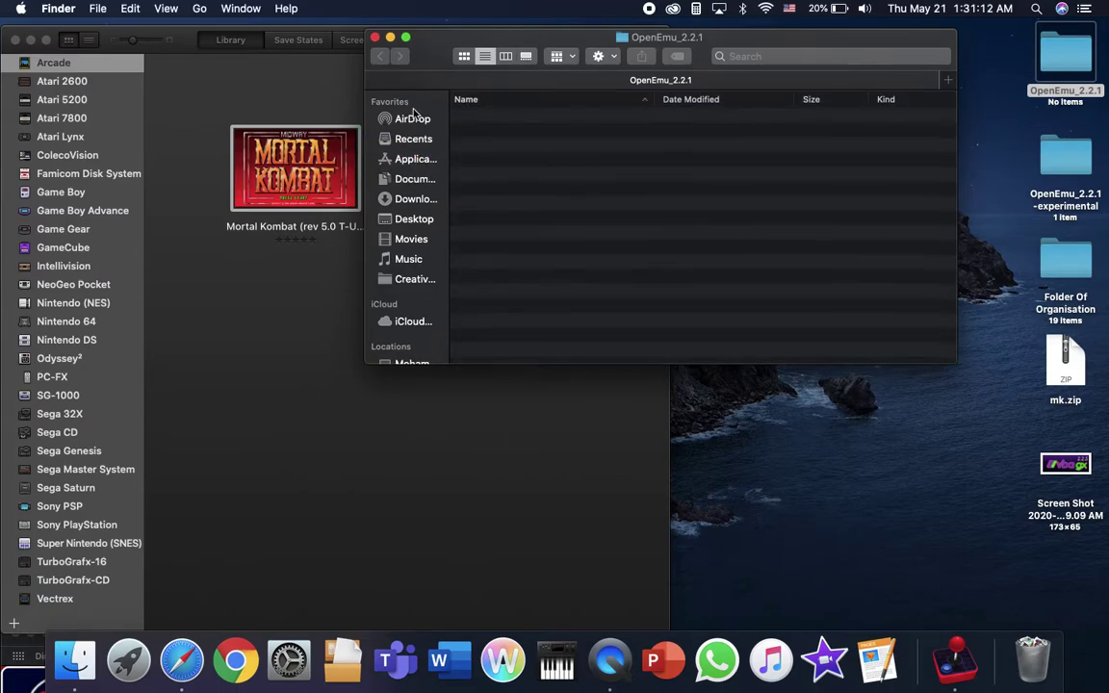
pyautogui.click(374, 36)
# Step: Move the OpenEmu_2.2.1 and OpenEmu_2.2.1-experimental folders from the desktop to the Trash and empty it permanently
pyautogui.moveTo(1066, 56); pyautogui.dragTo(1026, 658)
pyautogui.moveTo(1067, 55); pyautogui.dragTo(1029, 653)
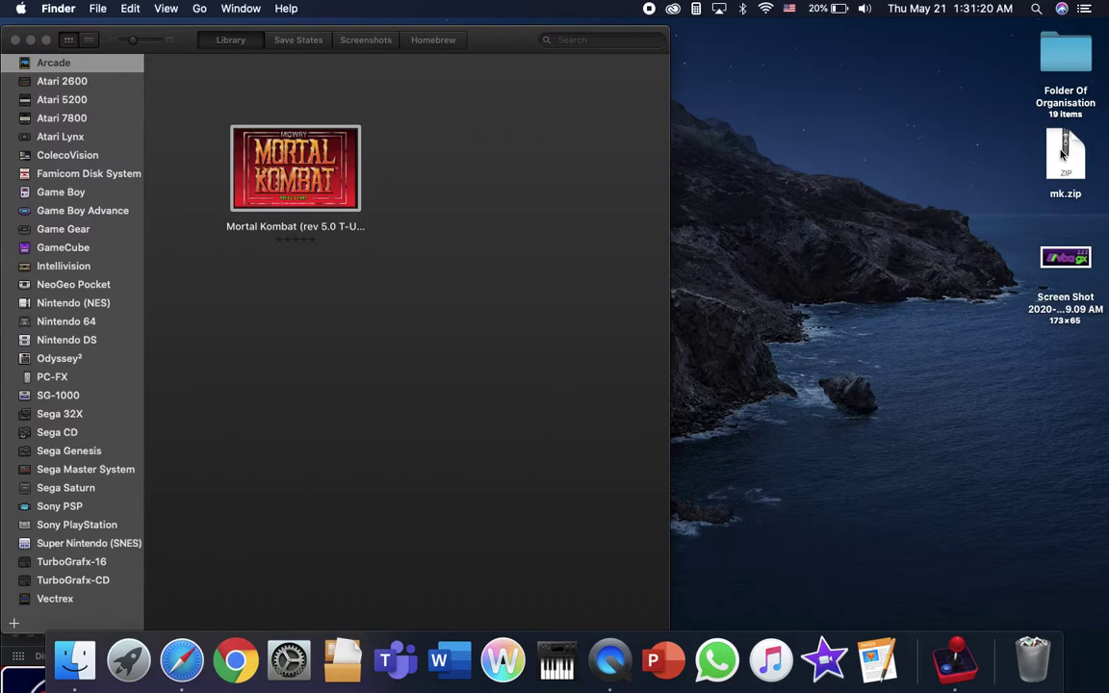
pyautogui.click(1030, 662)
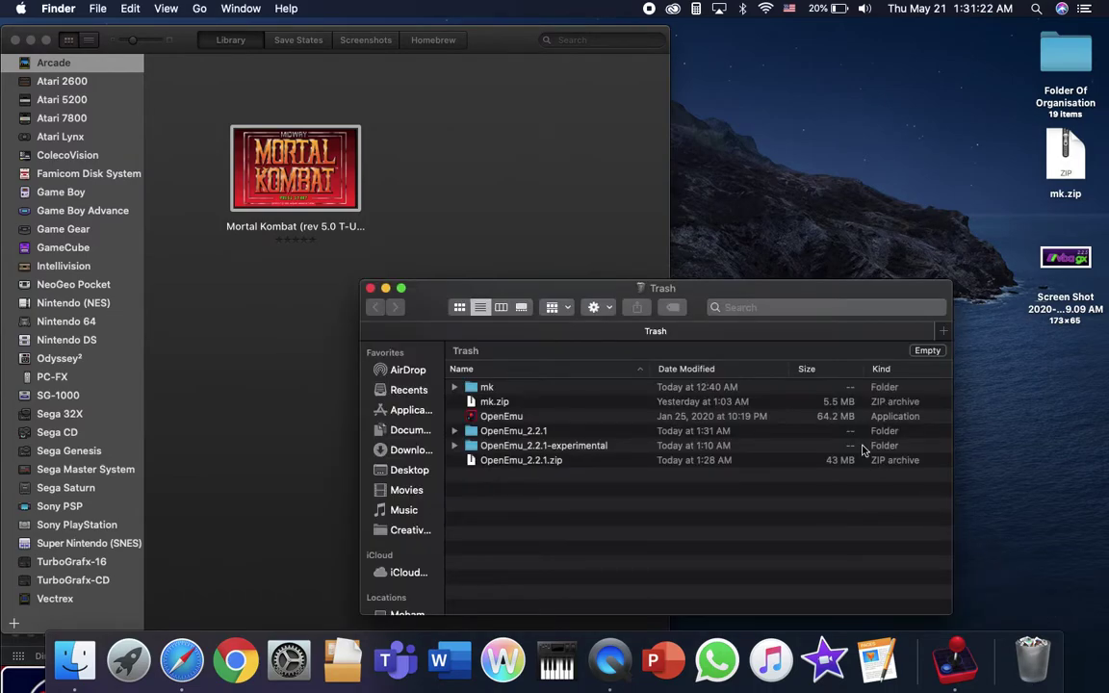
pyautogui.click(926, 351)
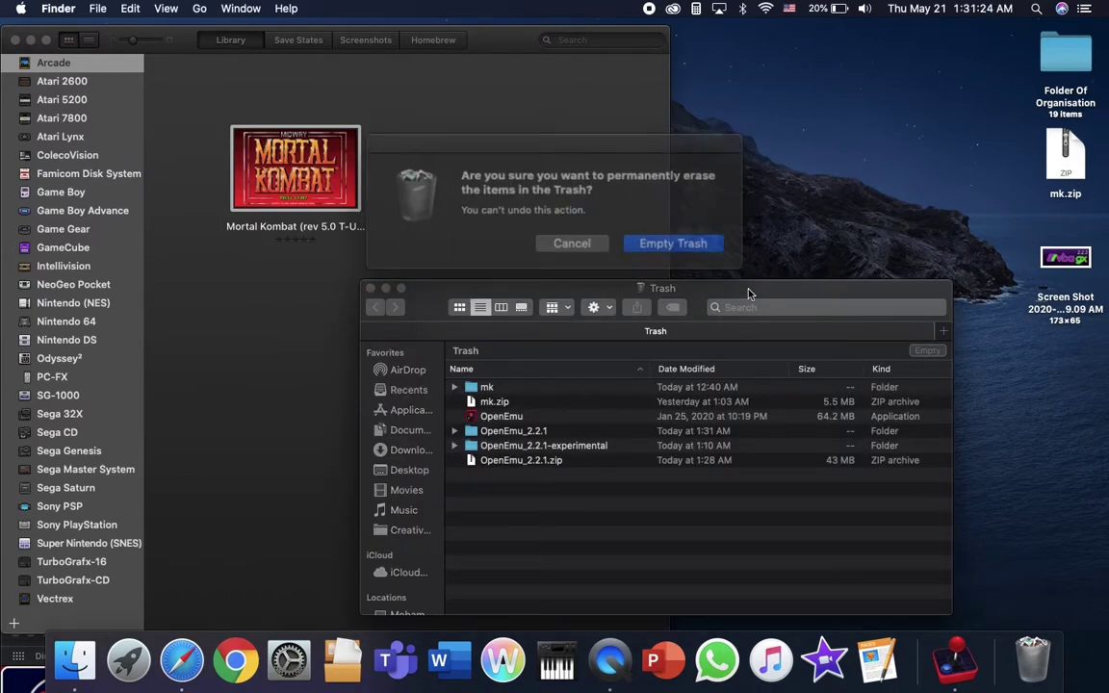
pyautogui.click(655, 238)
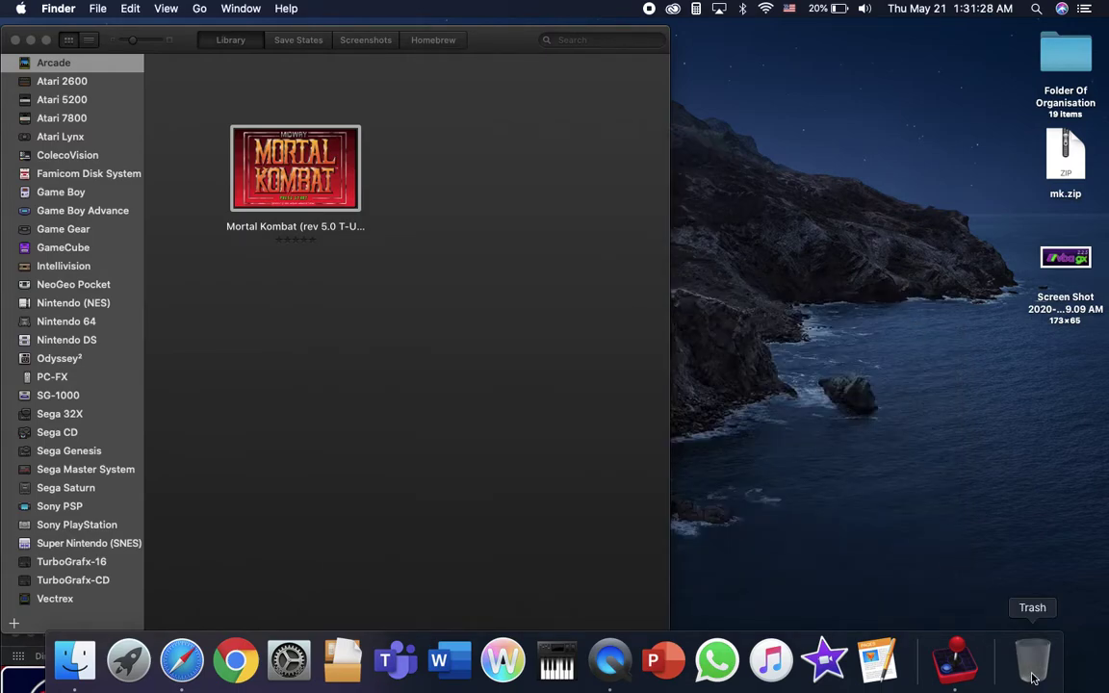
# Step: Look through the Applications folder, close it, and move OpenEmu in the Dock to just before the piano keyboard app
pyautogui.click(74, 662)
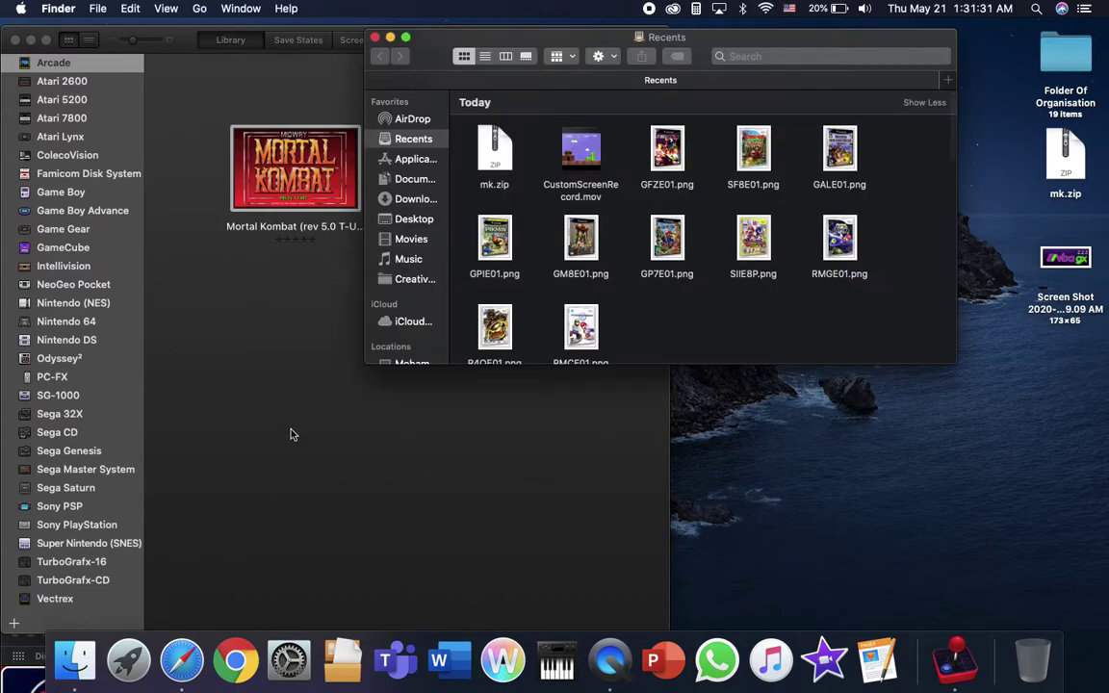
pyautogui.click(412, 159)
pyautogui.scroll(-3, 649, 278)
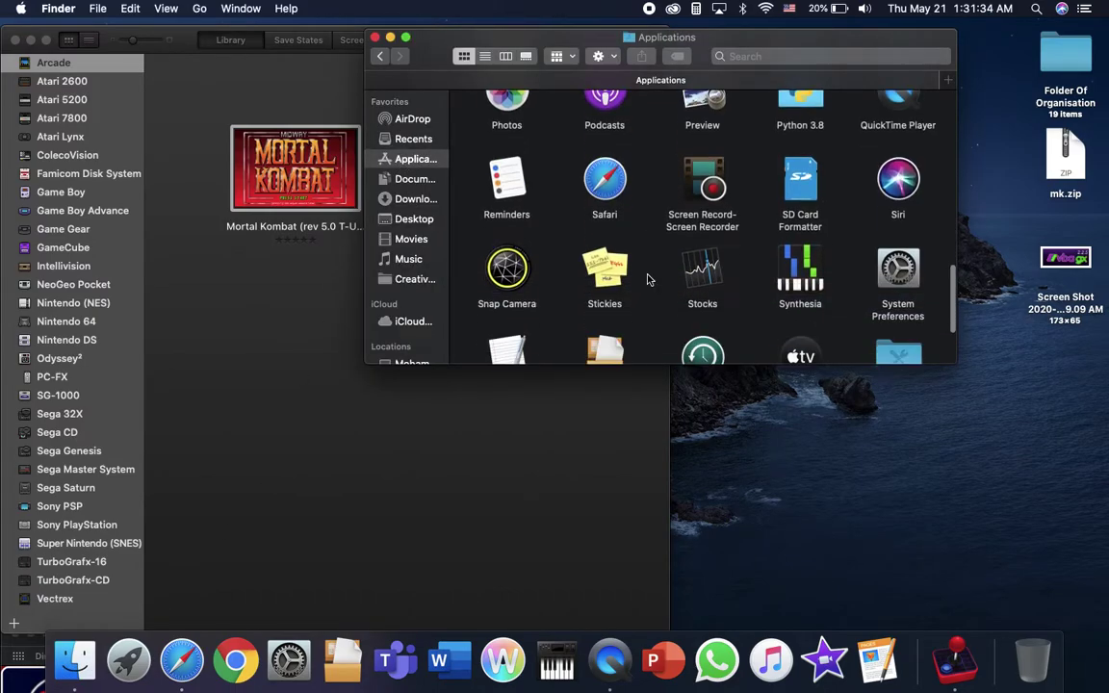
pyautogui.scroll(5, 649, 277)
pyautogui.scroll(-3, 671, 277)
pyautogui.scroll(5, 671, 278)
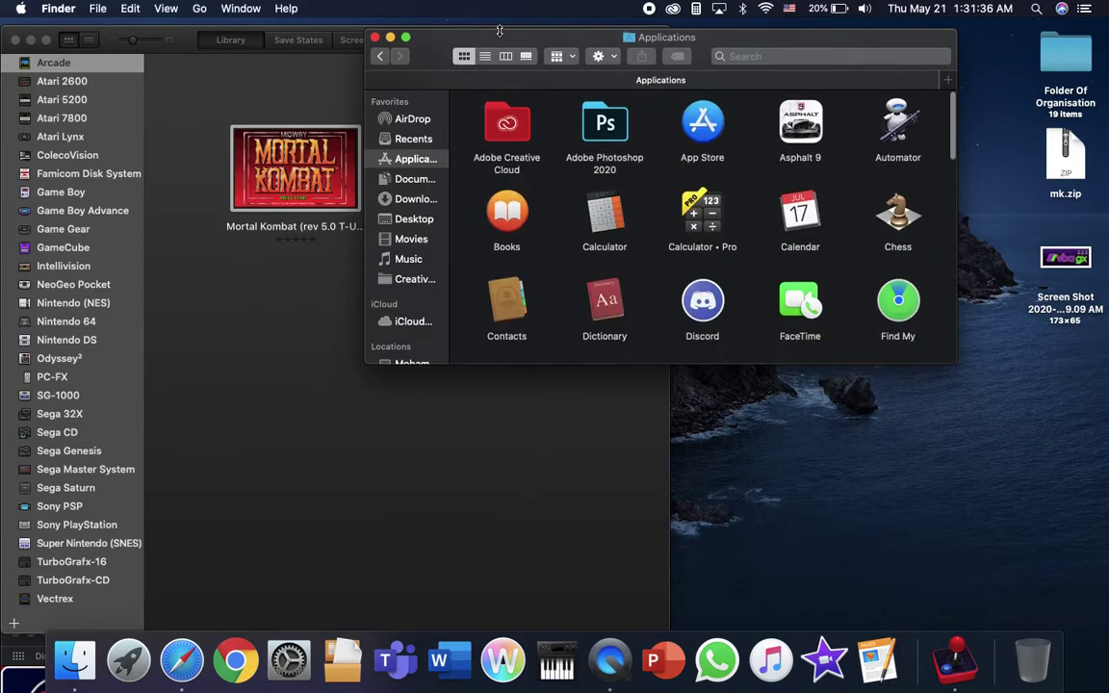
pyautogui.click(375, 37)
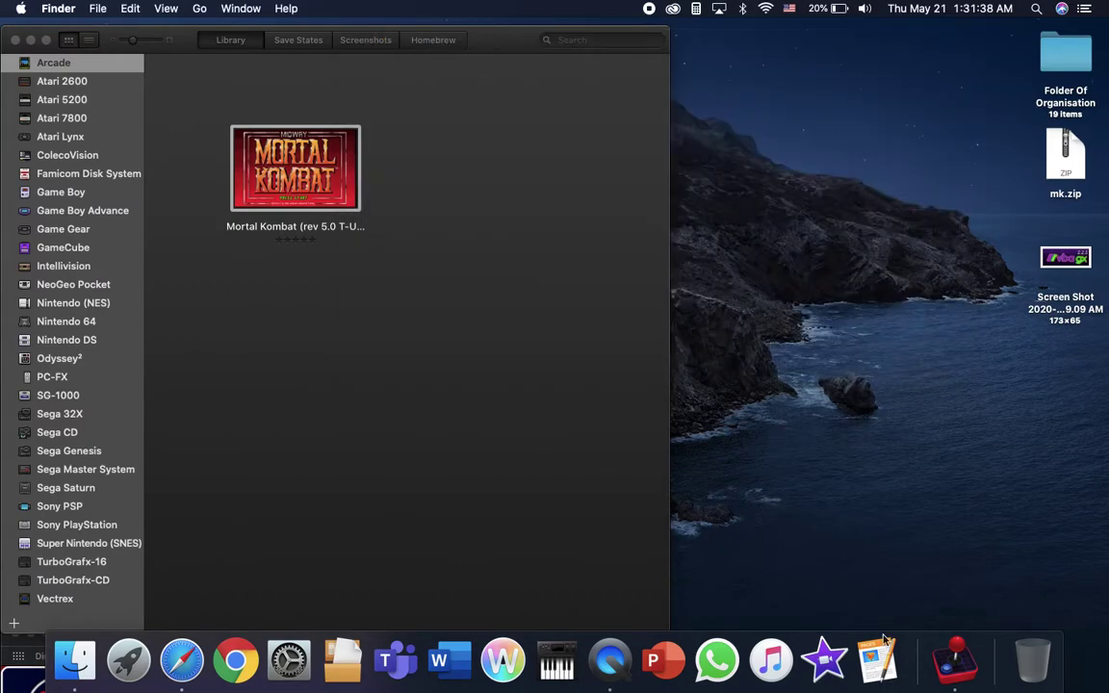
pyautogui.moveTo(953, 662); pyautogui.dragTo(557, 665)
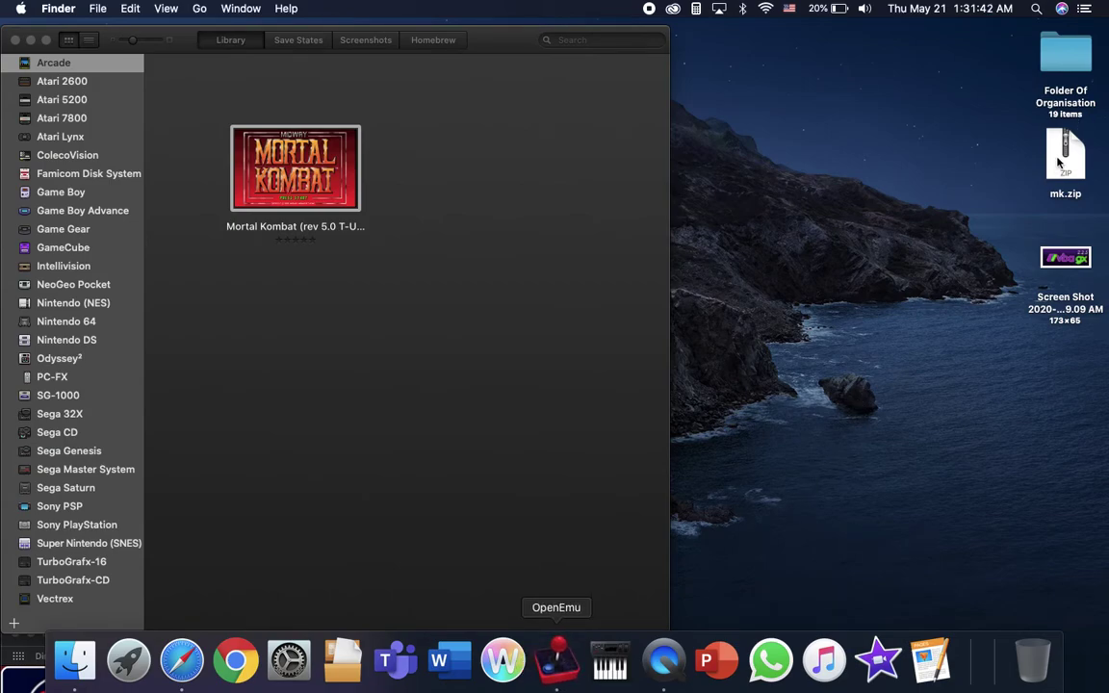
# Step: Move mk.zip from the desktop to the Trash and empty the Trash
pyautogui.moveTo(1059, 164); pyautogui.dragTo(1032, 659)
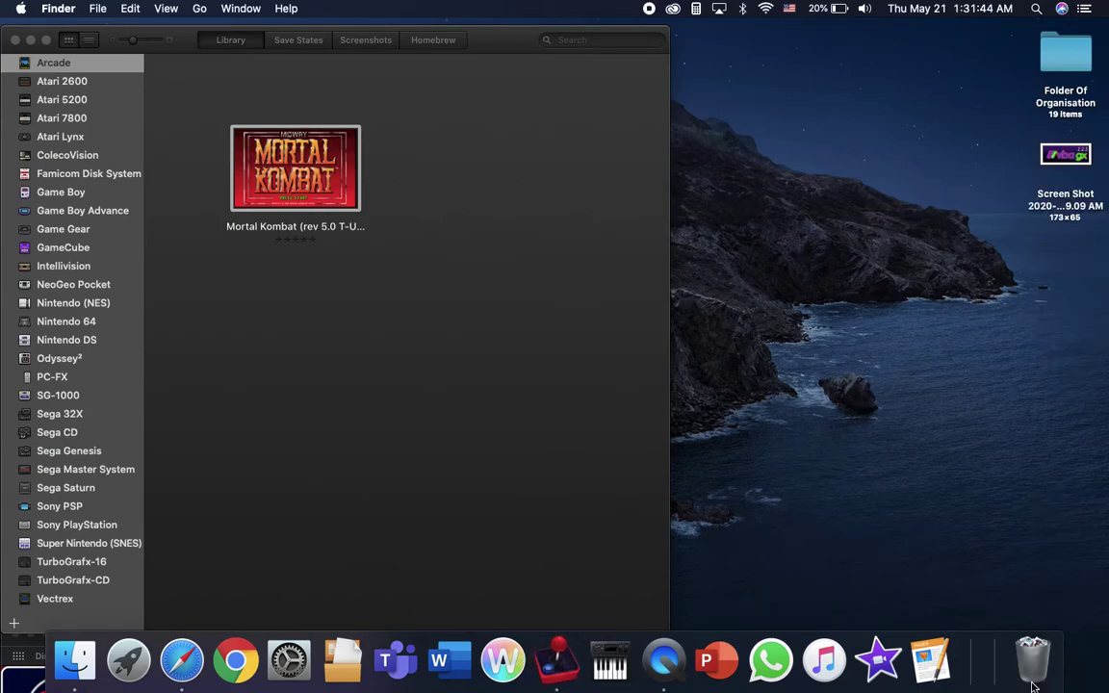
pyautogui.click(1032, 665)
pyautogui.click(688, 69)
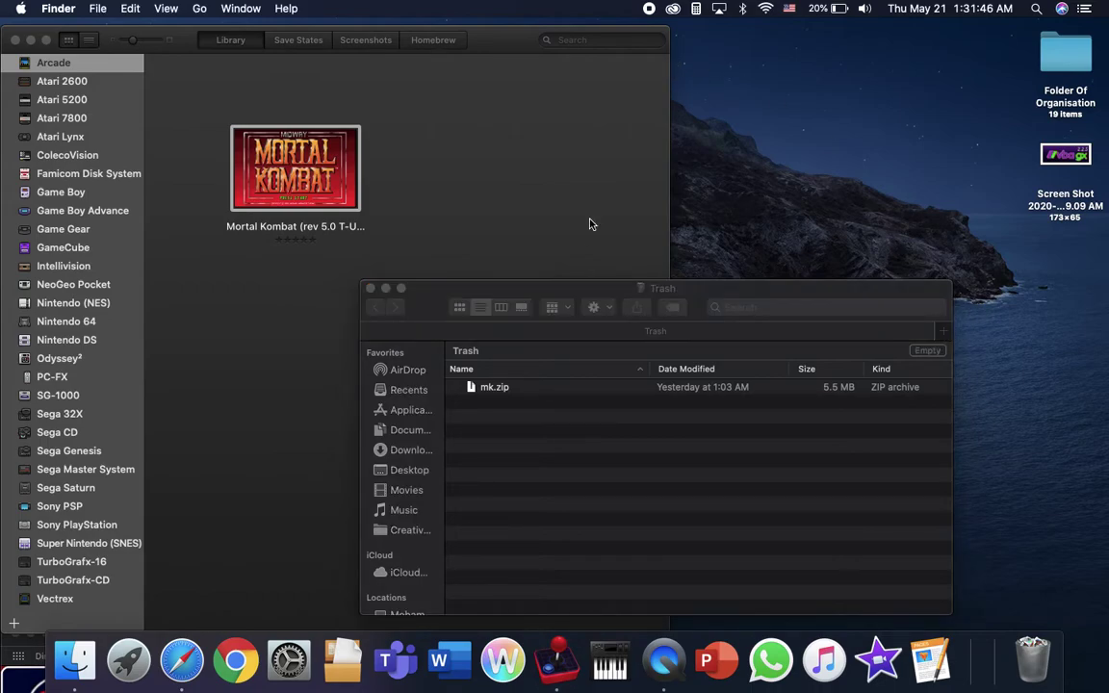